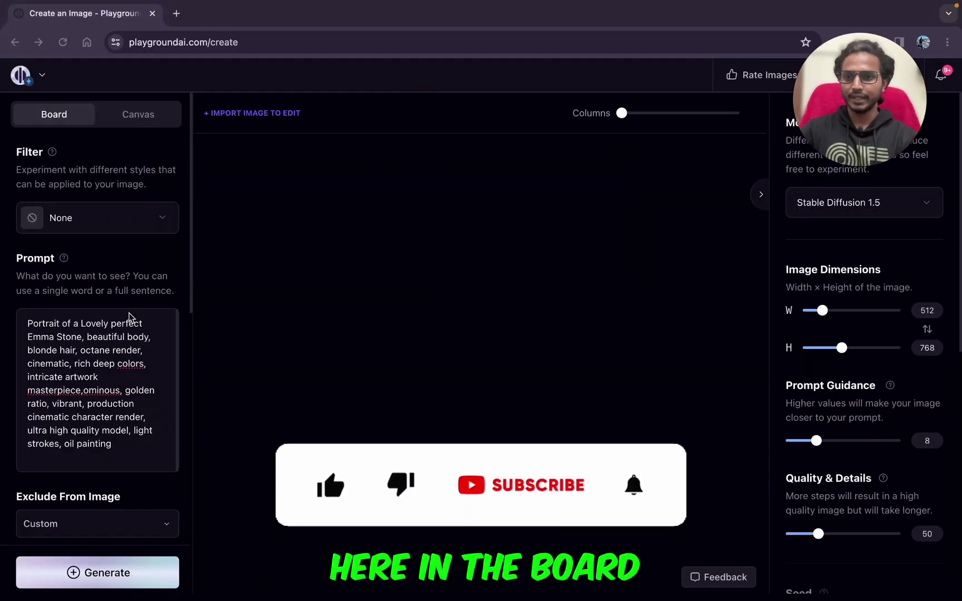
Search the style filters for 'mix' and apply the Mixpunk filter
{"action": "scroll", "coordinate": [106, 307], "scroll_direction": "down", "scroll_amount": 8}
{"action": "scroll", "coordinate": [106, 307], "scroll_direction": "up", "scroll_amount": 8}
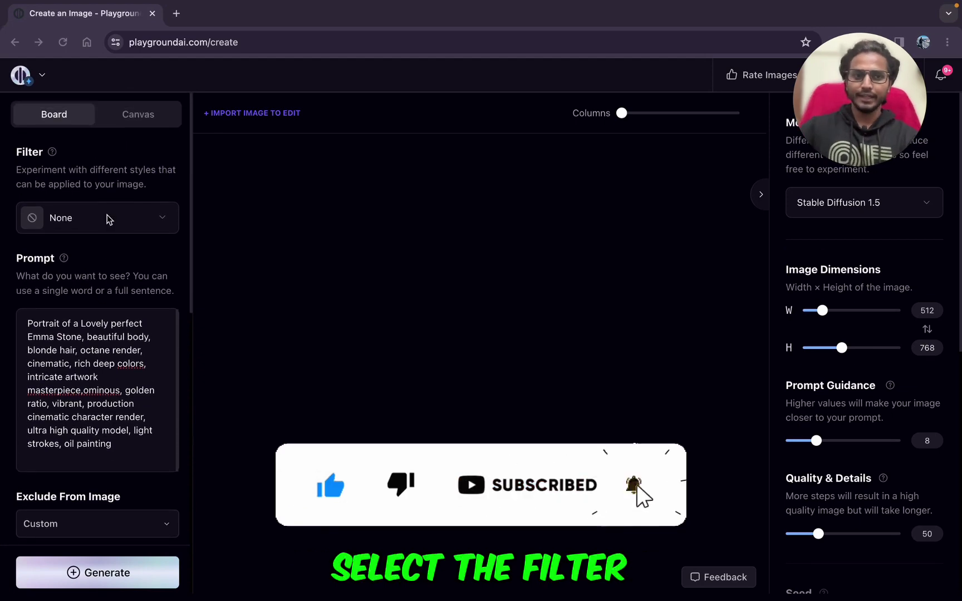
{"action": "left_click", "coordinate": [165, 218]}
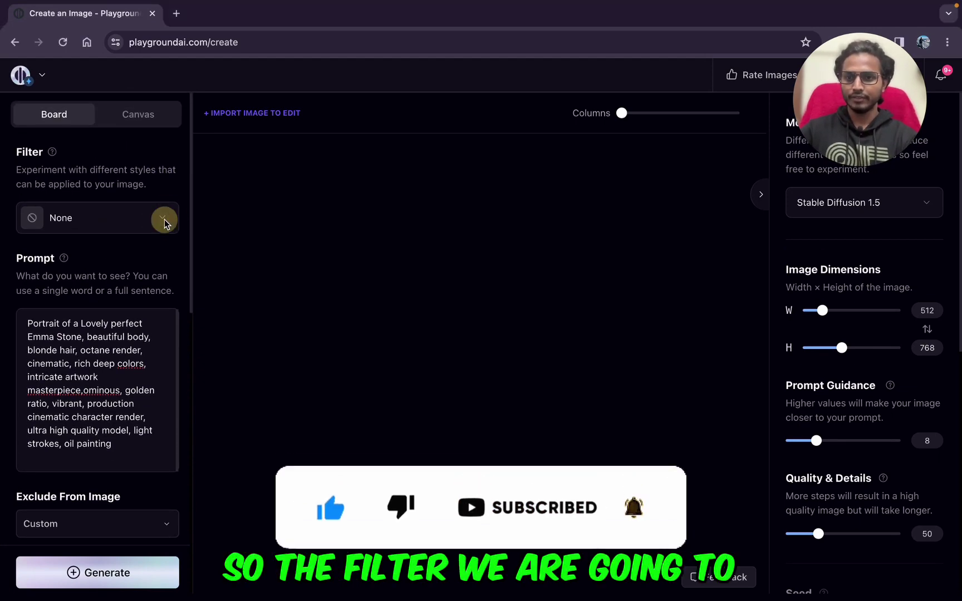
{"action": "left_click", "coordinate": [264, 161]}
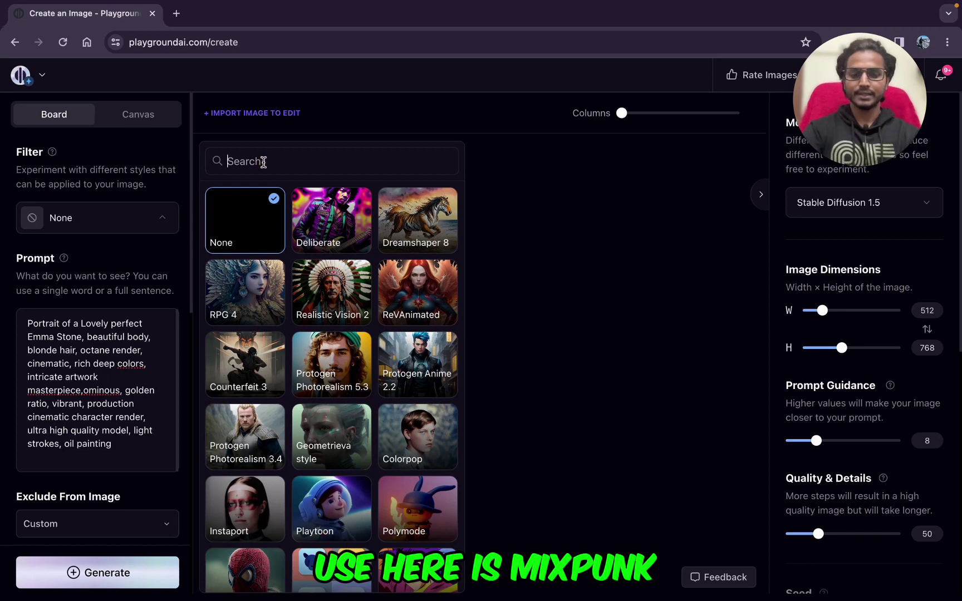
{"action": "type", "text": "mix"}
{"action": "left_click", "coordinate": [237, 194]}
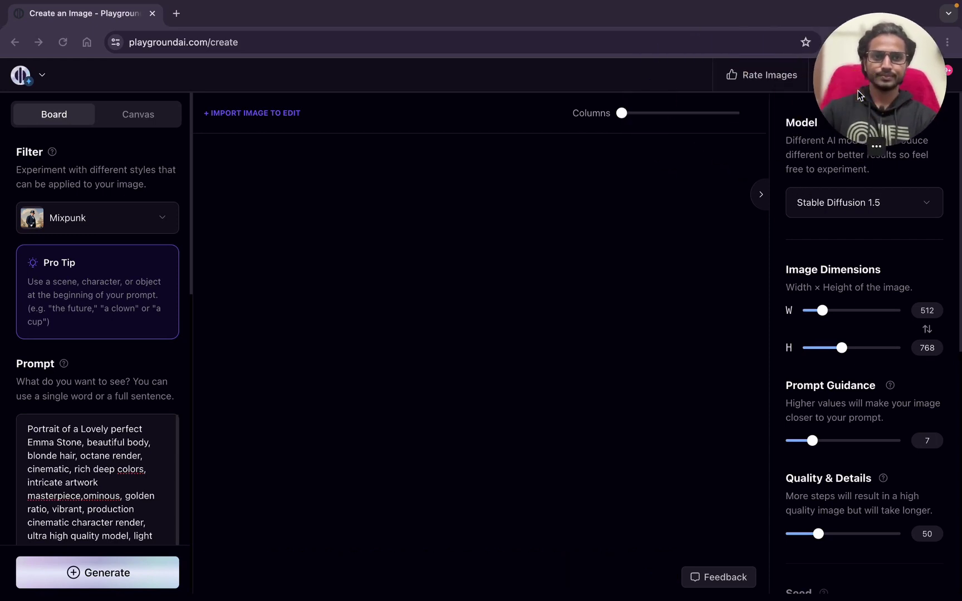
Raise Prompt Guidance from 7 to 8, keeping 512×768 size, 50 steps and four images
{"action": "scroll", "coordinate": [98, 352], "scroll_direction": "down", "scroll_amount": 2}
{"action": "scroll", "coordinate": [98, 352], "scroll_direction": "down", "scroll_amount": 4}
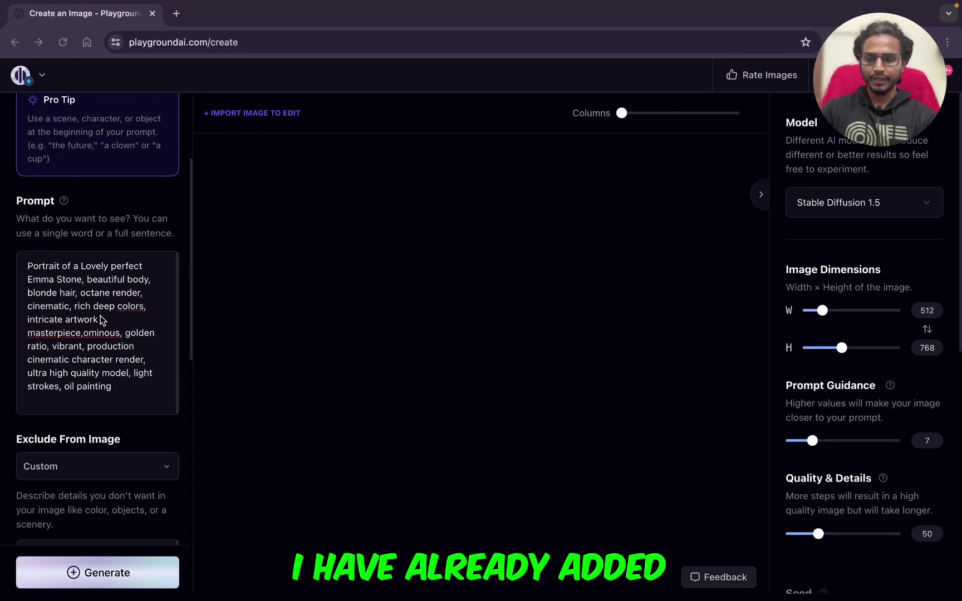
{"action": "scroll", "coordinate": [92, 328], "scroll_direction": "down", "scroll_amount": 4}
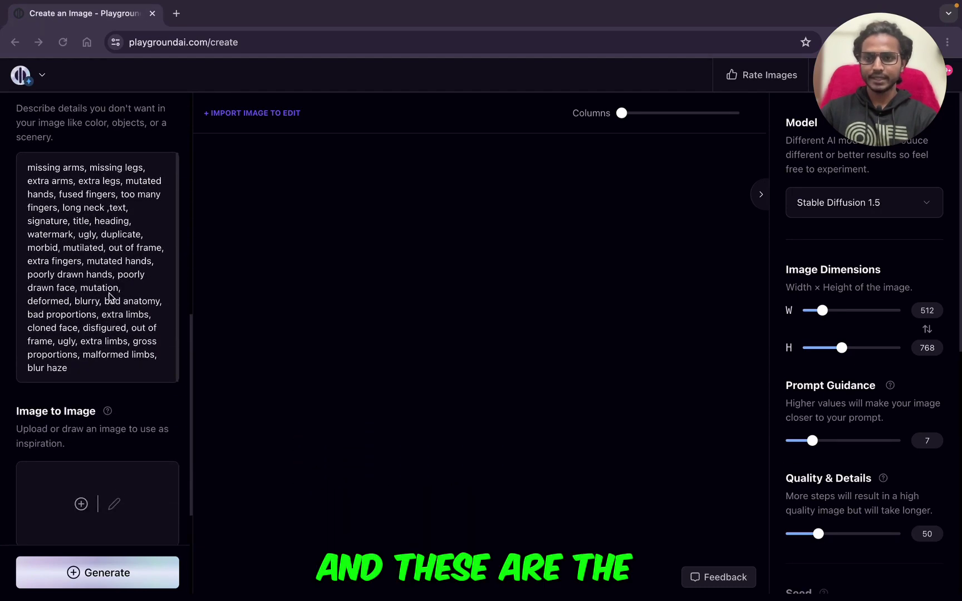
{"action": "scroll", "coordinate": [84, 357], "scroll_direction": "down", "scroll_amount": 3}
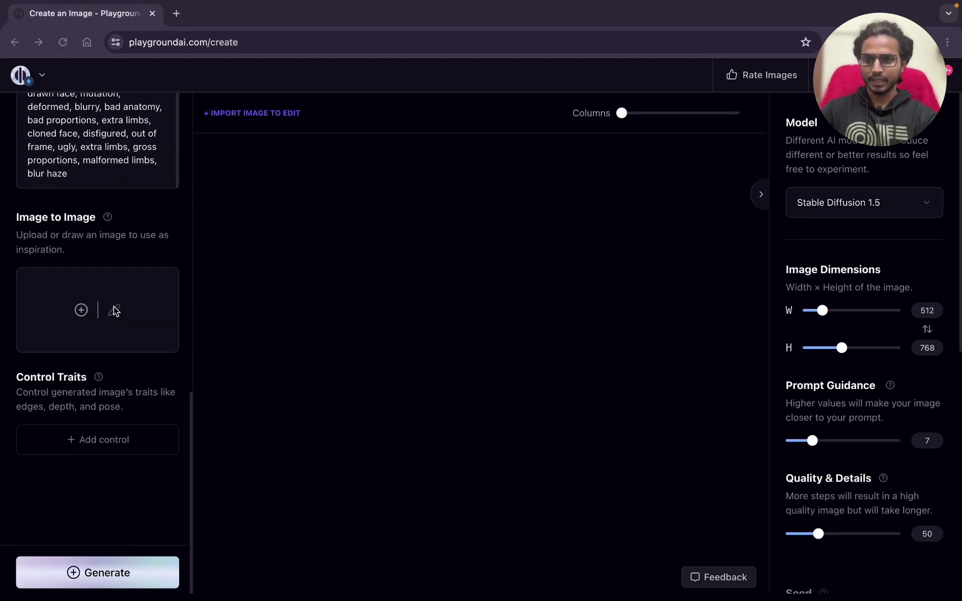
{"action": "scroll", "coordinate": [168, 300], "scroll_direction": "up", "scroll_amount": 5}
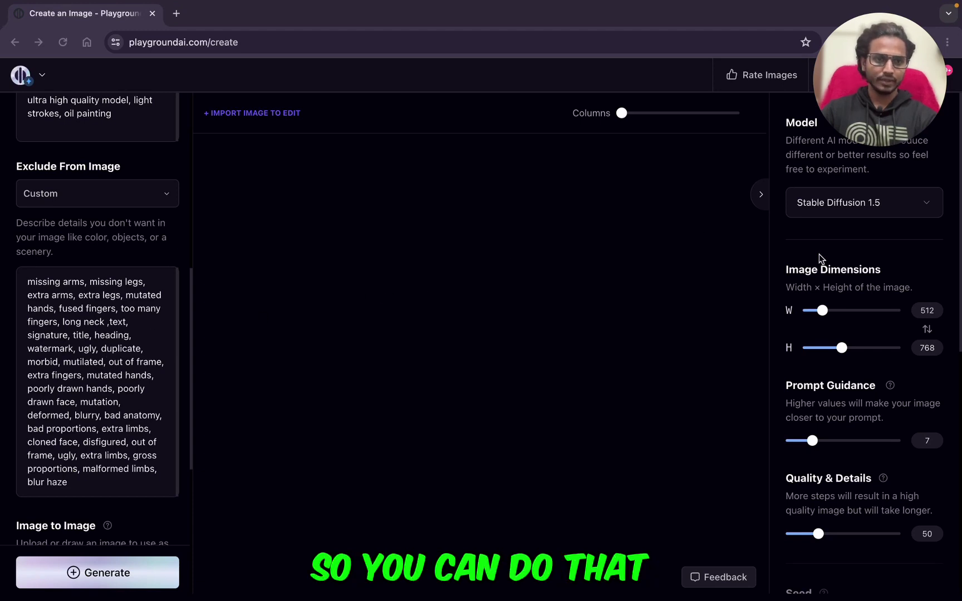
{"action": "scroll", "coordinate": [917, 301], "scroll_direction": "down", "scroll_amount": 2}
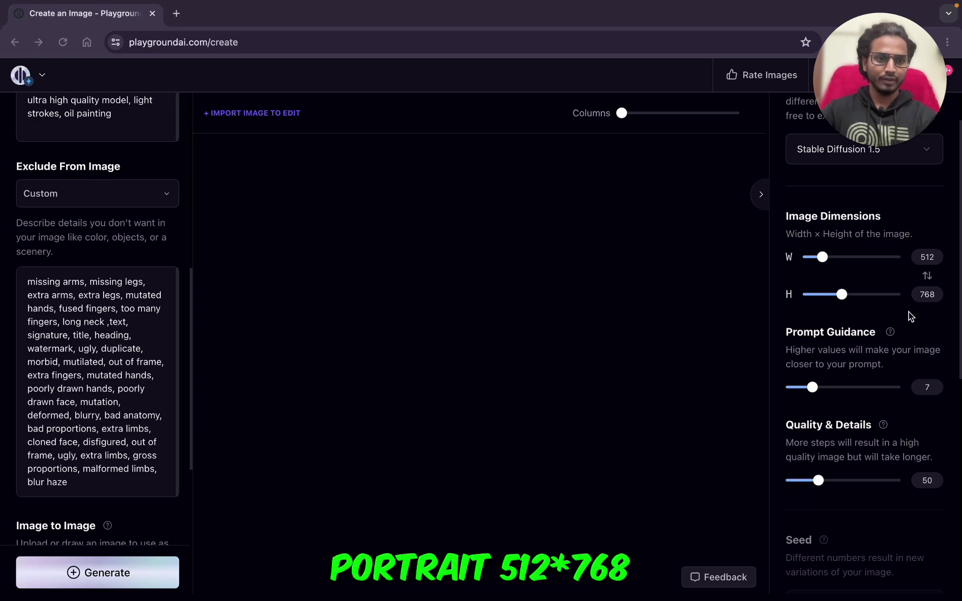
{"action": "scroll", "coordinate": [913, 311], "scroll_direction": "down", "scroll_amount": 2}
{"action": "scroll", "coordinate": [956, 294], "scroll_direction": "down", "scroll_amount": 1}
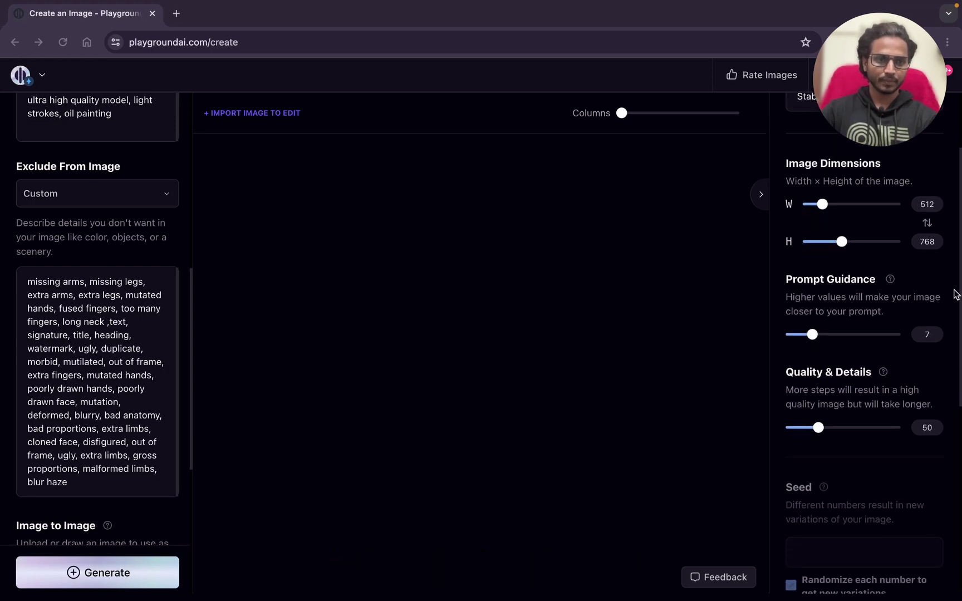
{"action": "scroll", "coordinate": [920, 318], "scroll_direction": "down", "scroll_amount": 1}
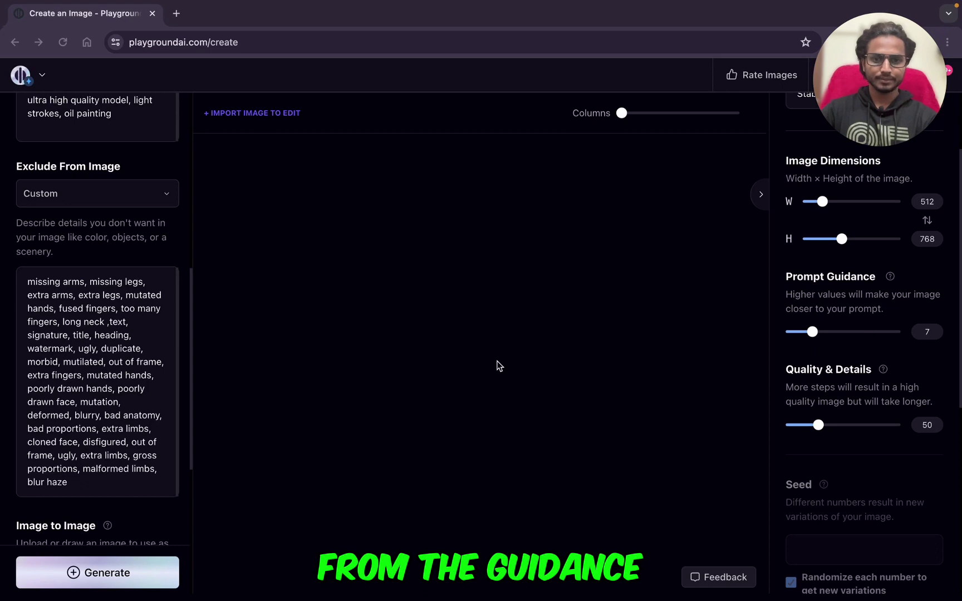
{"action": "double_click", "coordinate": [929, 333]}
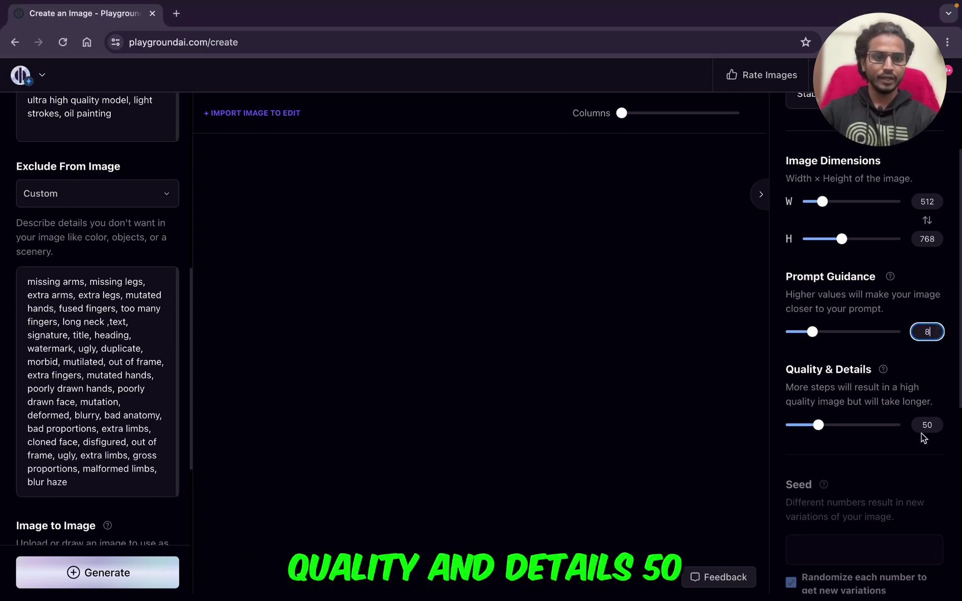
{"action": "scroll", "coordinate": [923, 437], "scroll_direction": "down", "scroll_amount": 5}
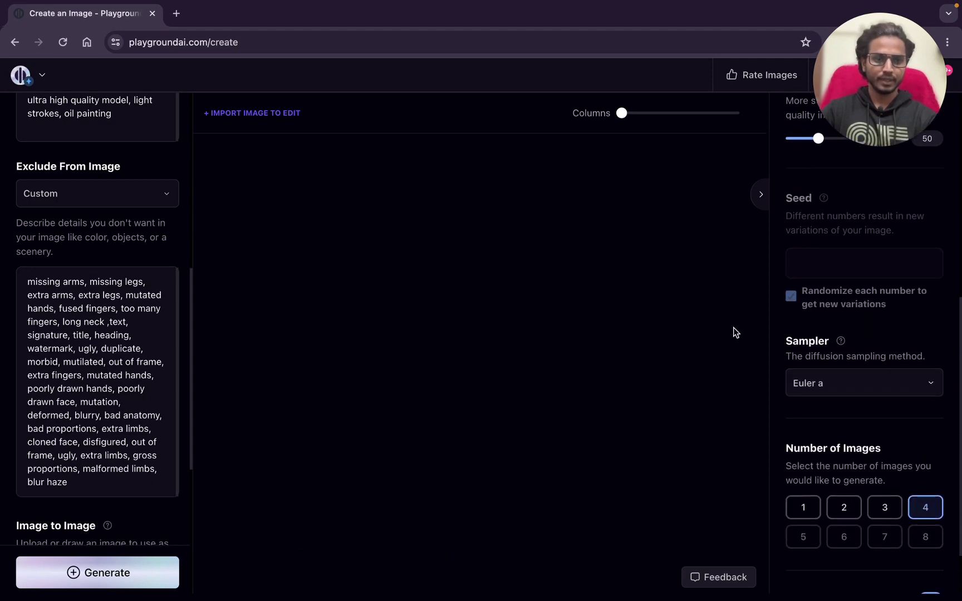
{"action": "scroll", "coordinate": [798, 306], "scroll_direction": "down", "scroll_amount": 1}
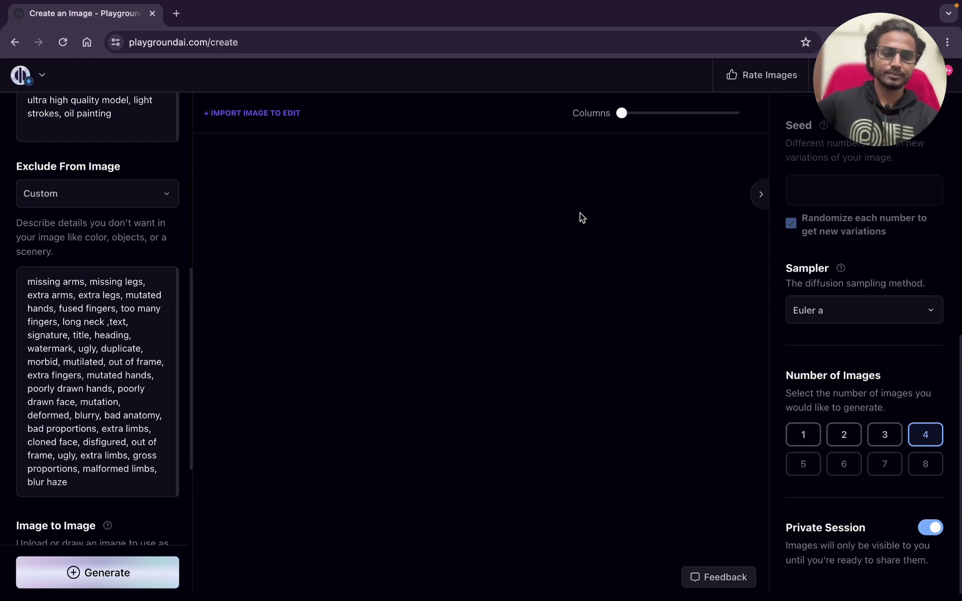
{"action": "scroll", "coordinate": [757, 234], "scroll_direction": "up", "scroll_amount": 7}
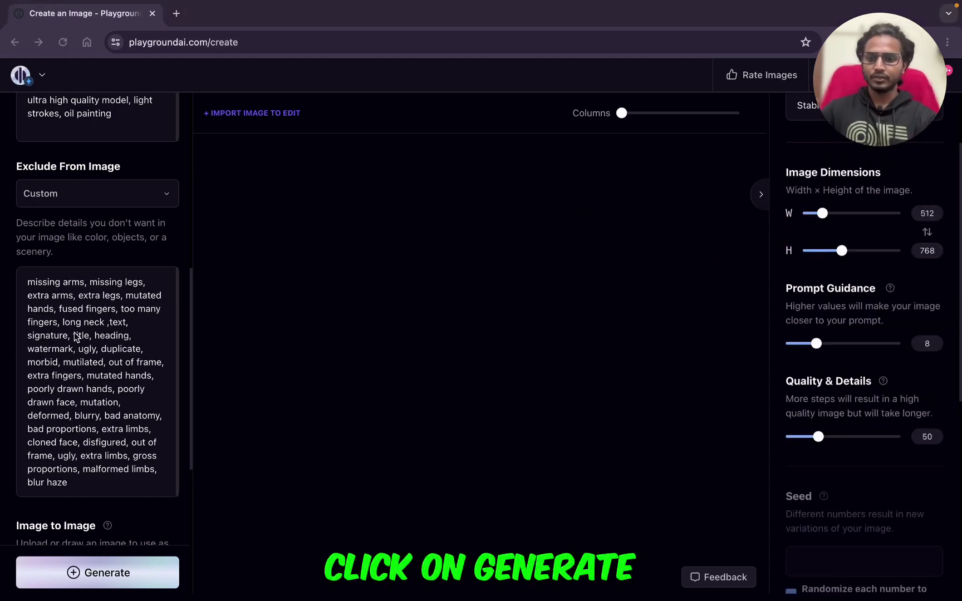
{"action": "scroll", "coordinate": [65, 229], "scroll_direction": "up", "scroll_amount": 8}
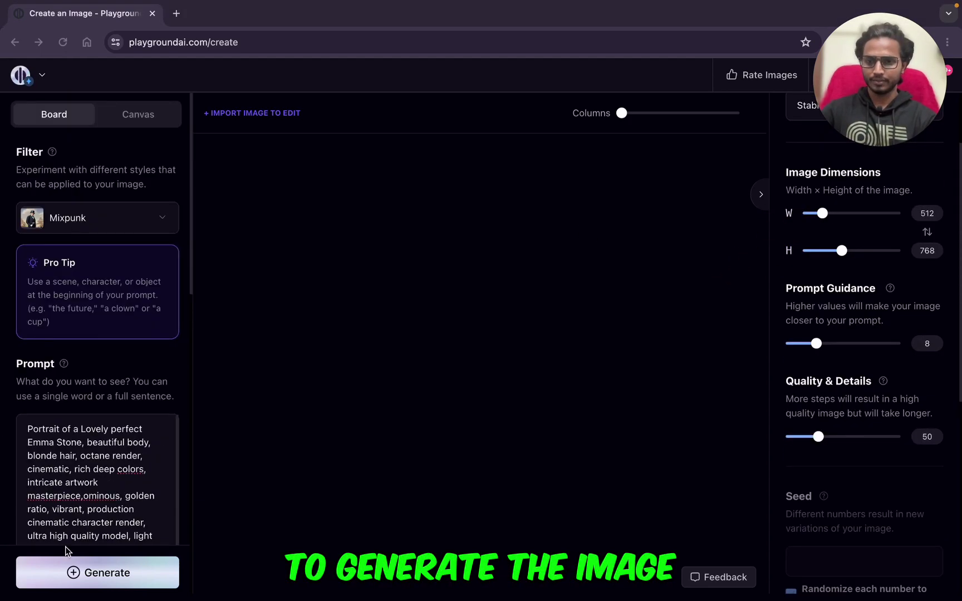
Generate a batch of Mixpunk portraits from the prompt
{"action": "left_click", "coordinate": [78, 573]}
{"action": "scroll", "coordinate": [79, 511], "scroll_direction": "down", "scroll_amount": 3}
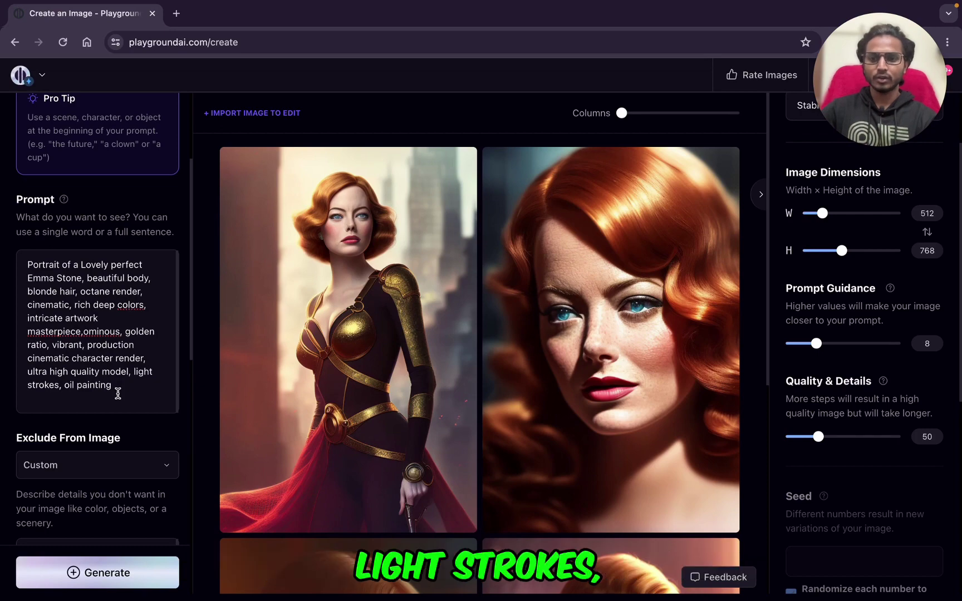
{"action": "mouse_move", "coordinate": [378, 378]}
{"action": "scroll", "coordinate": [419, 375], "scroll_direction": "down", "scroll_amount": 1}
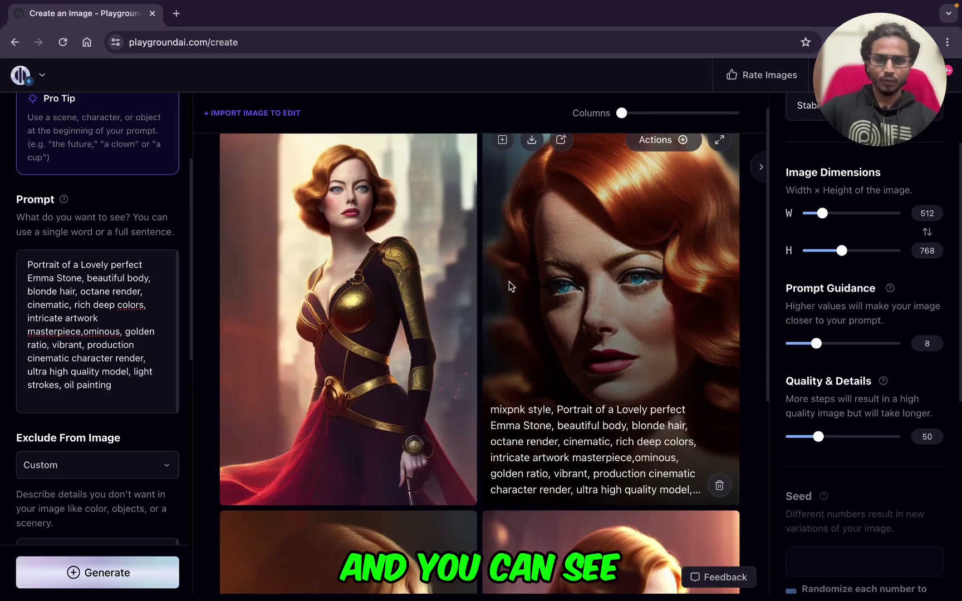
Check the options for the red-haired close-up and compare the four results
{"action": "right_click", "coordinate": [509, 285]}
{"action": "left_click", "coordinate": [763, 193]}
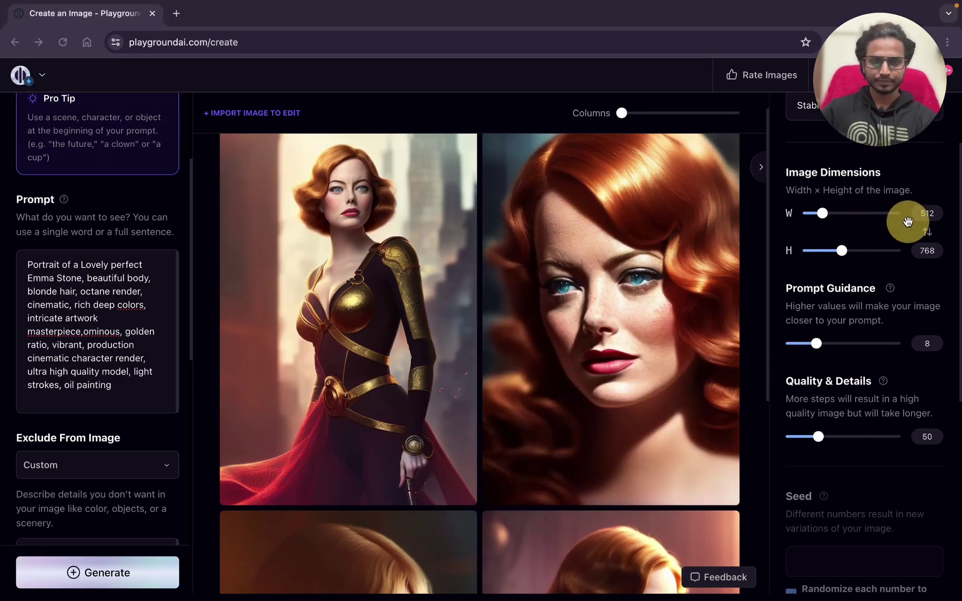
{"action": "scroll", "coordinate": [487, 368], "scroll_direction": "down", "scroll_amount": 2}
{"action": "scroll", "coordinate": [487, 370], "scroll_direction": "down", "scroll_amount": 4}
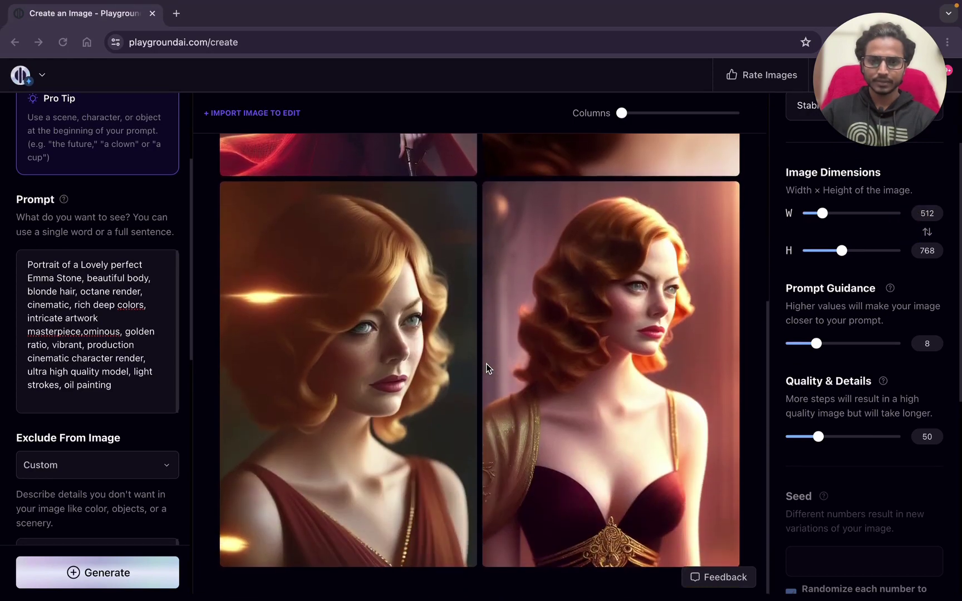
{"action": "scroll", "coordinate": [493, 390], "scroll_direction": "up", "scroll_amount": 5}
{"action": "scroll", "coordinate": [496, 404], "scroll_direction": "down", "scroll_amount": 5}
{"action": "scroll", "coordinate": [496, 403], "scroll_direction": "up", "scroll_amount": 6}
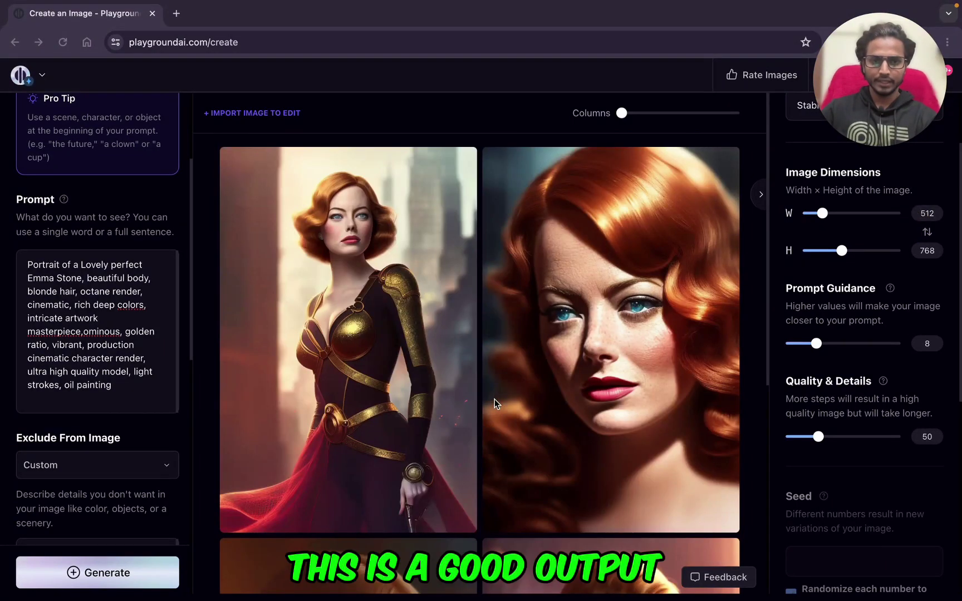
{"action": "scroll", "coordinate": [558, 348], "scroll_direction": "down", "scroll_amount": 5}
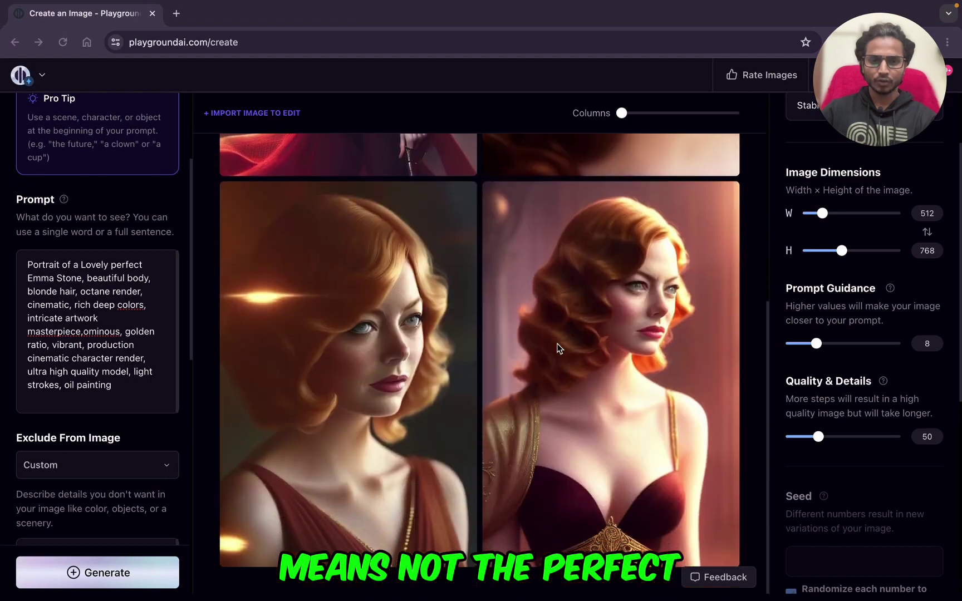
{"action": "scroll", "coordinate": [558, 348], "scroll_direction": "up", "scroll_amount": 5}
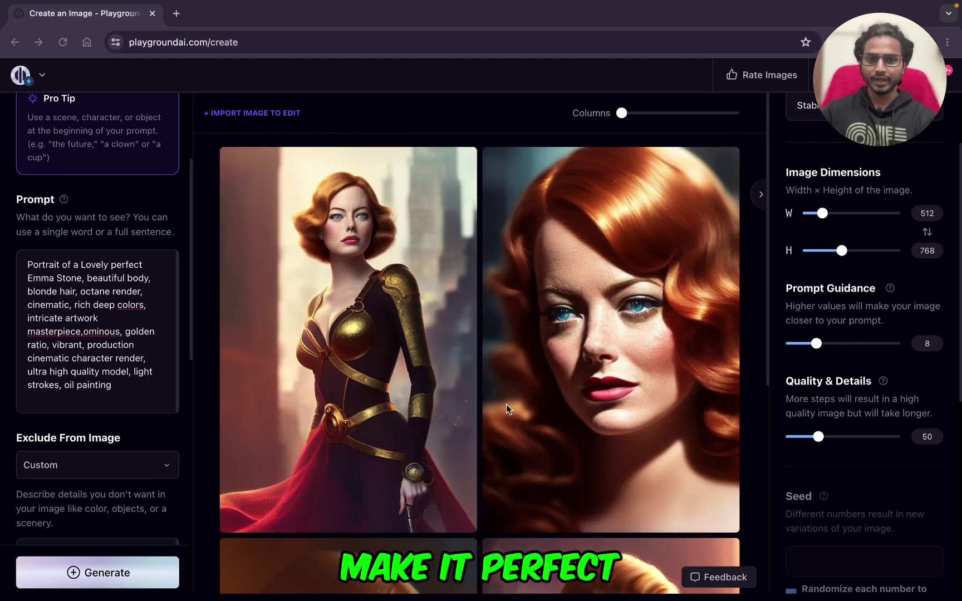
{"action": "scroll", "coordinate": [507, 409], "scroll_direction": "down", "scroll_amount": 5}
{"action": "scroll", "coordinate": [493, 419], "scroll_direction": "up", "scroll_amount": 5}
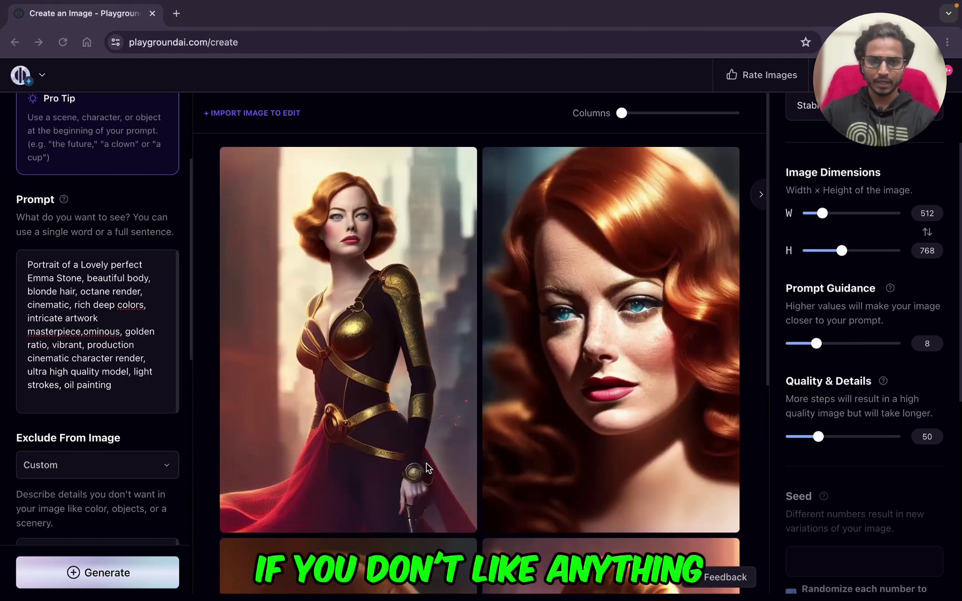
{"action": "scroll", "coordinate": [427, 467], "scroll_direction": "down", "scroll_amount": 6}
{"action": "scroll", "coordinate": [312, 429], "scroll_direction": "up", "scroll_amount": 6}
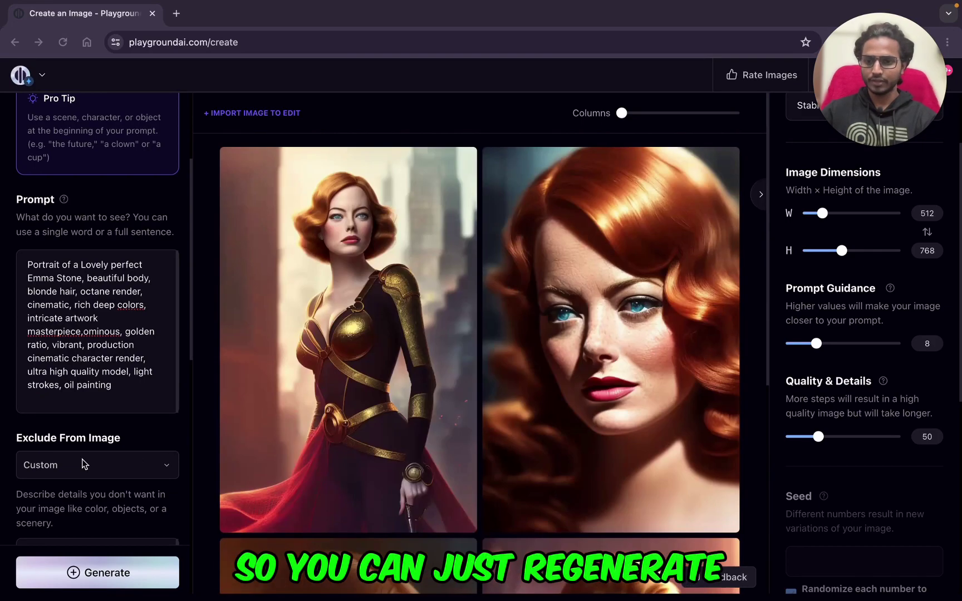
{"action": "left_click", "coordinate": [66, 574]}
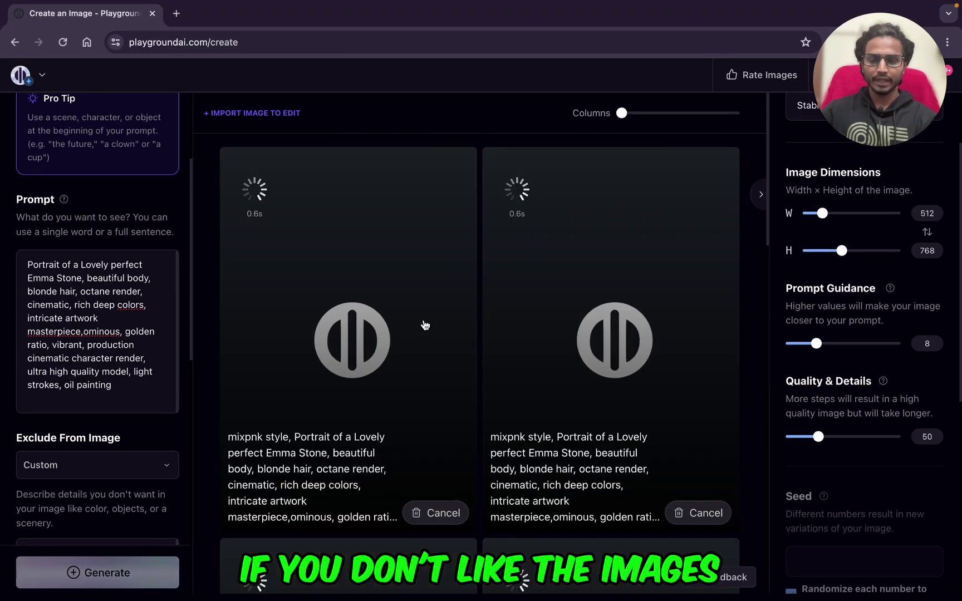
{"action": "scroll", "coordinate": [423, 326], "scroll_direction": "down", "scroll_amount": 8}
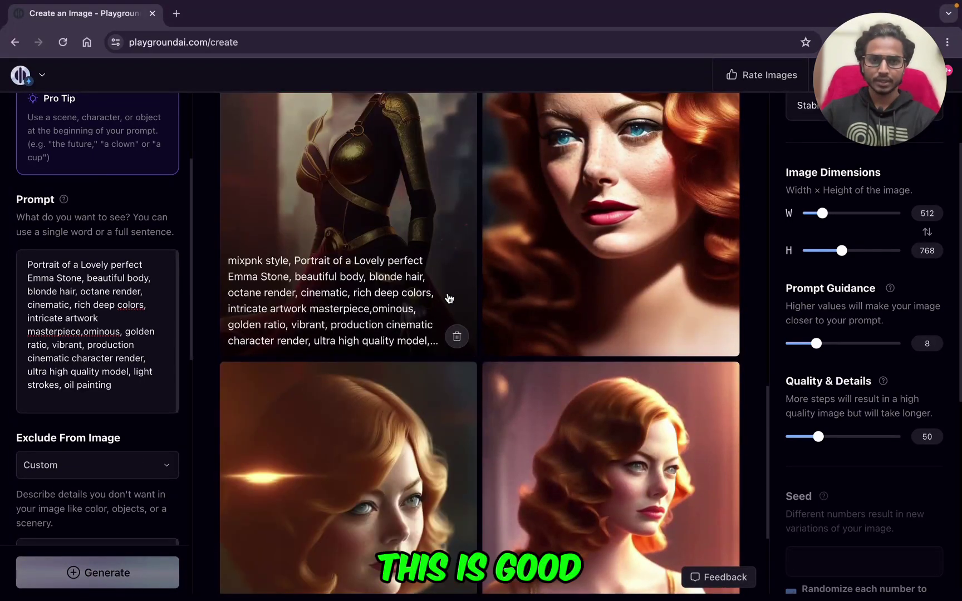
{"action": "scroll", "coordinate": [593, 295], "scroll_direction": "down", "scroll_amount": 5}
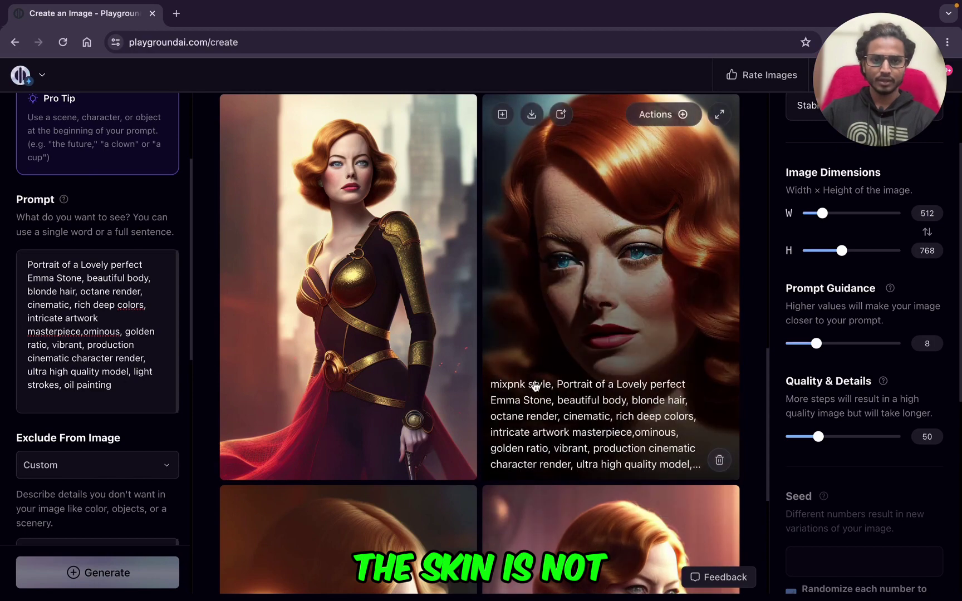
{"action": "scroll", "coordinate": [421, 408], "scroll_direction": "down", "scroll_amount": 5}
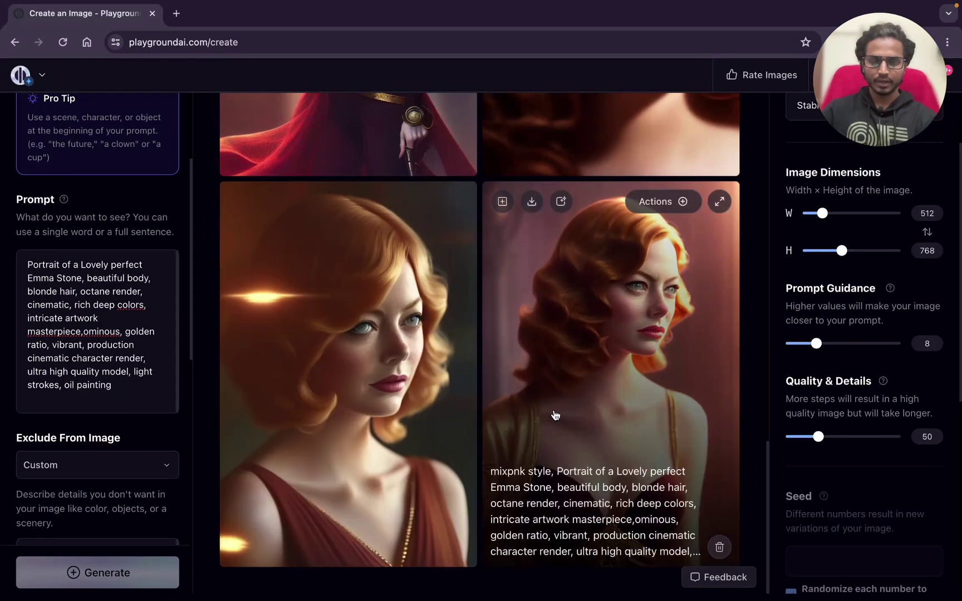
{"action": "scroll", "coordinate": [555, 415], "scroll_direction": "up", "scroll_amount": 5}
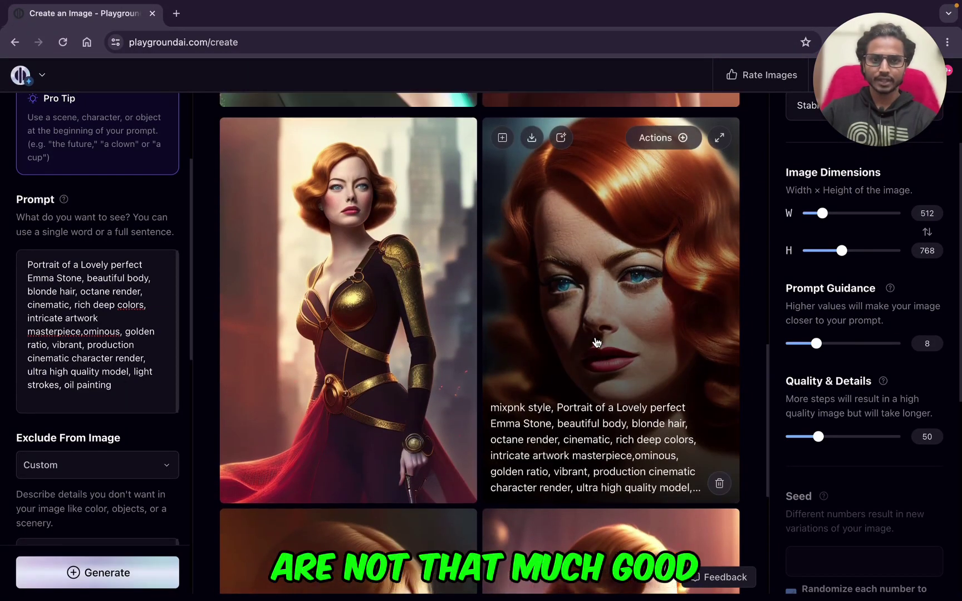
{"action": "scroll", "coordinate": [596, 342], "scroll_direction": "up", "scroll_amount": 2}
{"action": "scroll", "coordinate": [501, 389], "scroll_direction": "down", "scroll_amount": 2}
{"action": "left_click", "coordinate": [718, 127]}
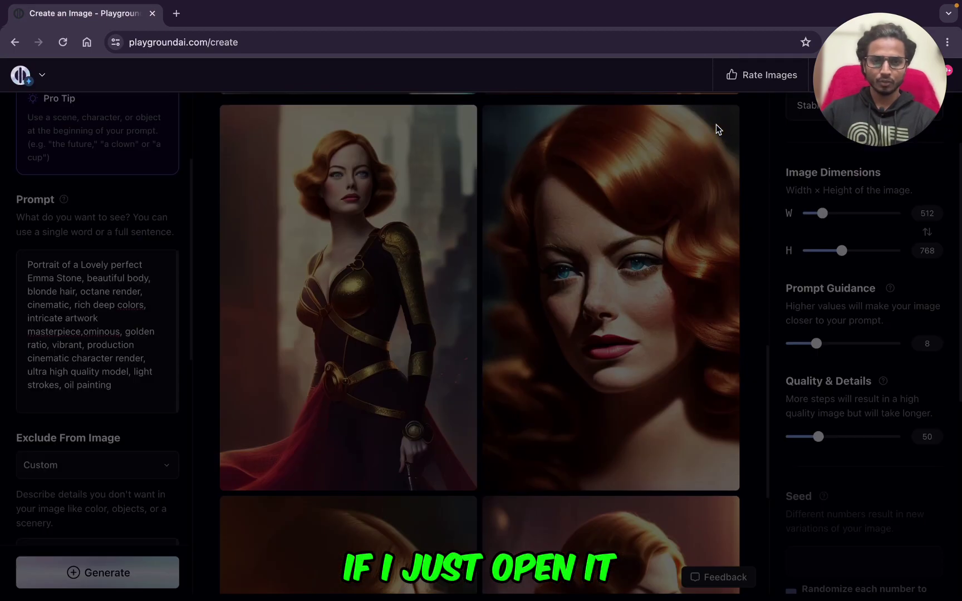
{"action": "left_click", "coordinate": [232, 384]}
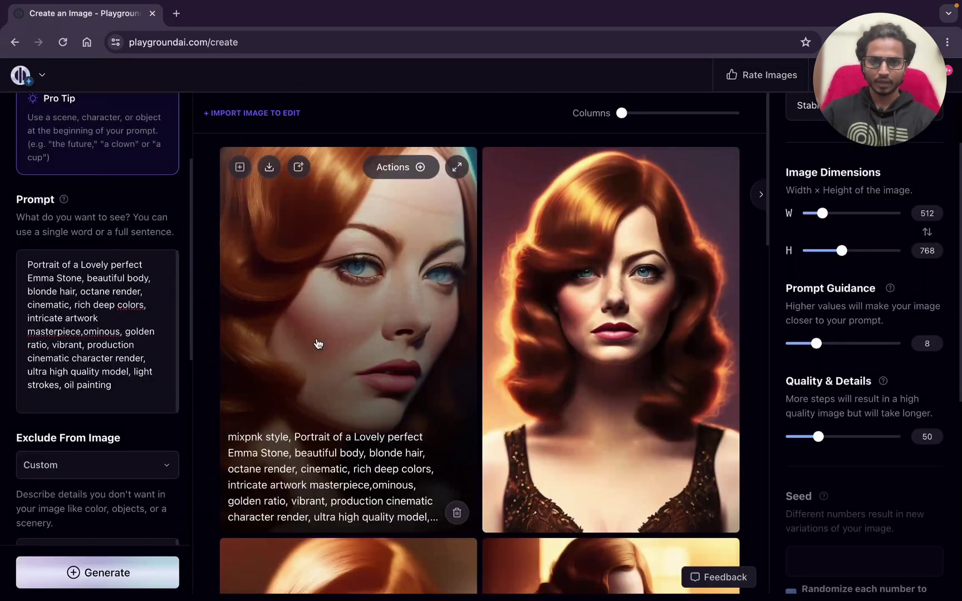
{"action": "scroll", "coordinate": [440, 348], "scroll_direction": "down", "scroll_amount": 5}
{"action": "scroll", "coordinate": [579, 255], "scroll_direction": "up", "scroll_amount": 5}
{"action": "scroll", "coordinate": [579, 255], "scroll_direction": "down", "scroll_amount": 10}
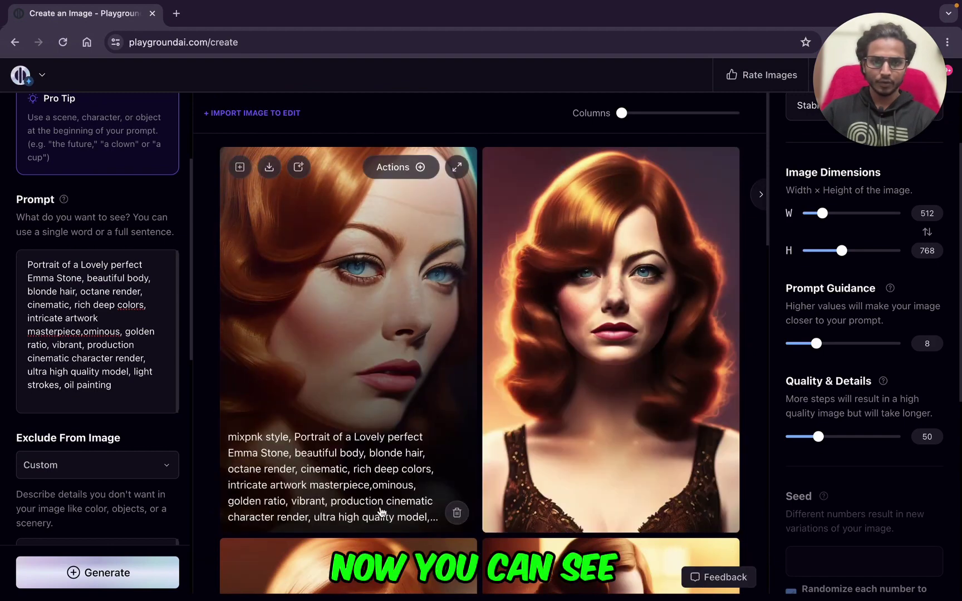
{"action": "scroll", "coordinate": [615, 338], "scroll_direction": "down", "scroll_amount": 10}
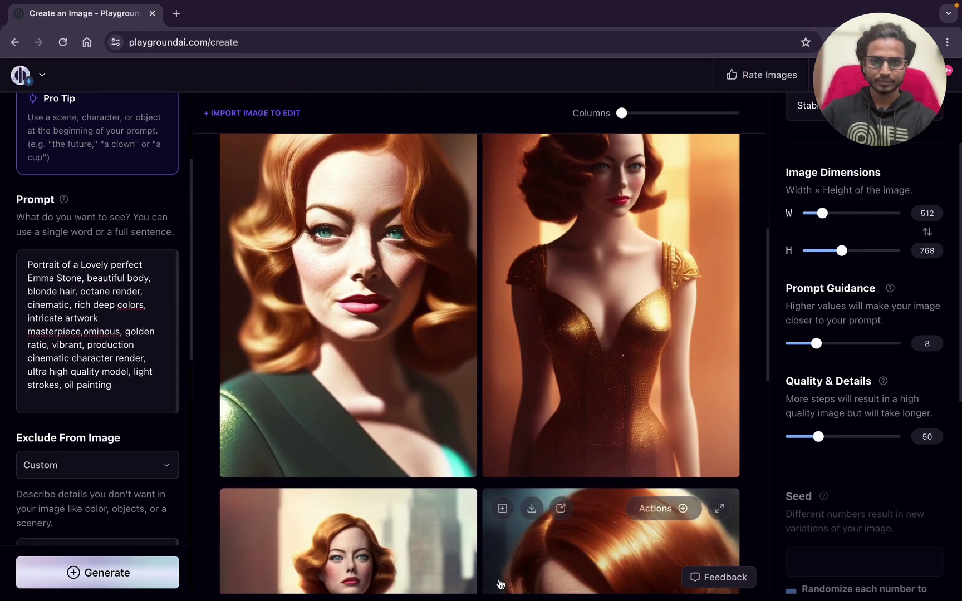
{"action": "scroll", "coordinate": [622, 419], "scroll_direction": "down", "scroll_amount": 10}
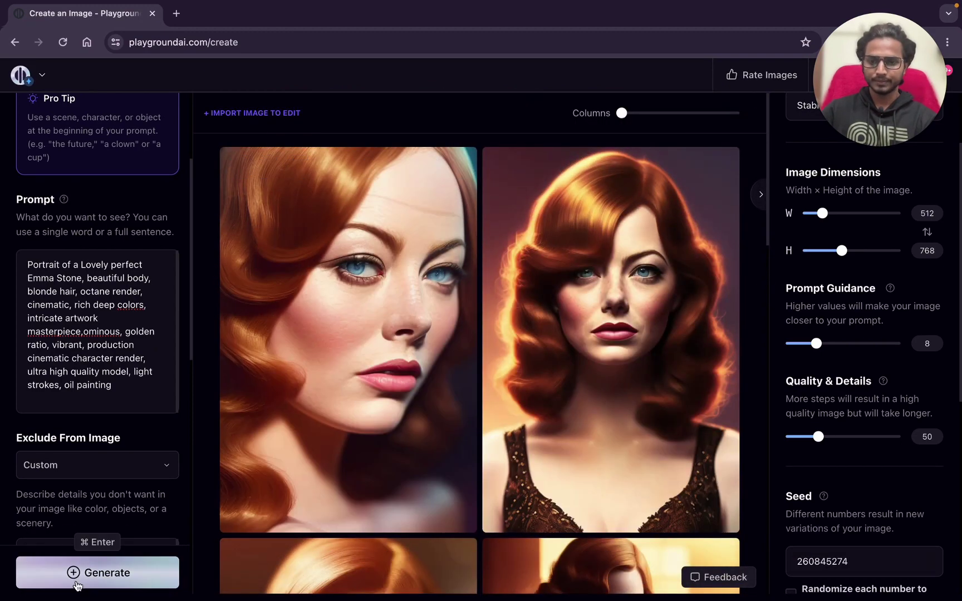
Set Number of Images to 4 and generate a new batch of portraits
{"action": "left_click", "coordinate": [77, 577]}
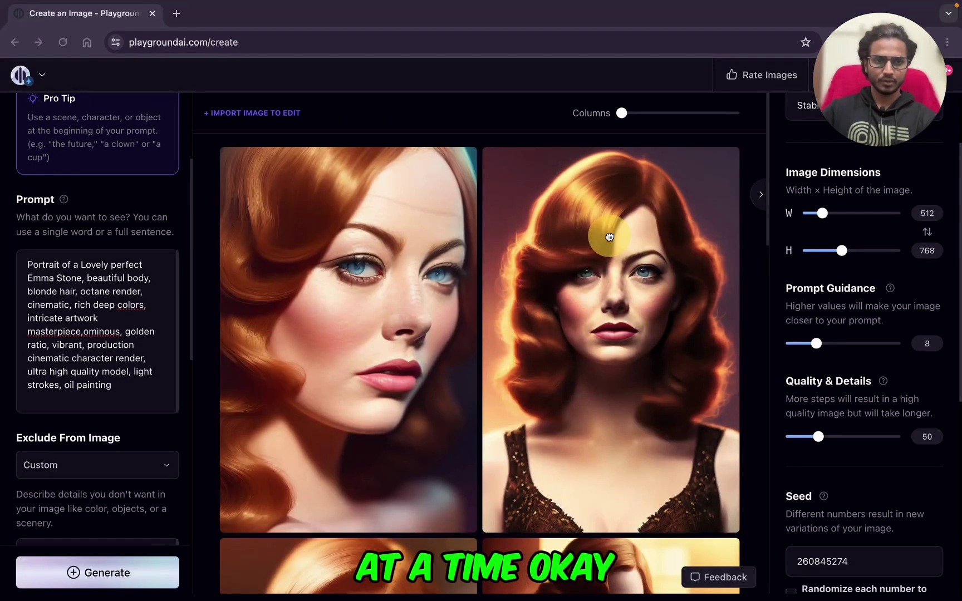
{"action": "scroll", "coordinate": [857, 334], "scroll_direction": "down", "scroll_amount": 6}
{"action": "left_click", "coordinate": [925, 460]}
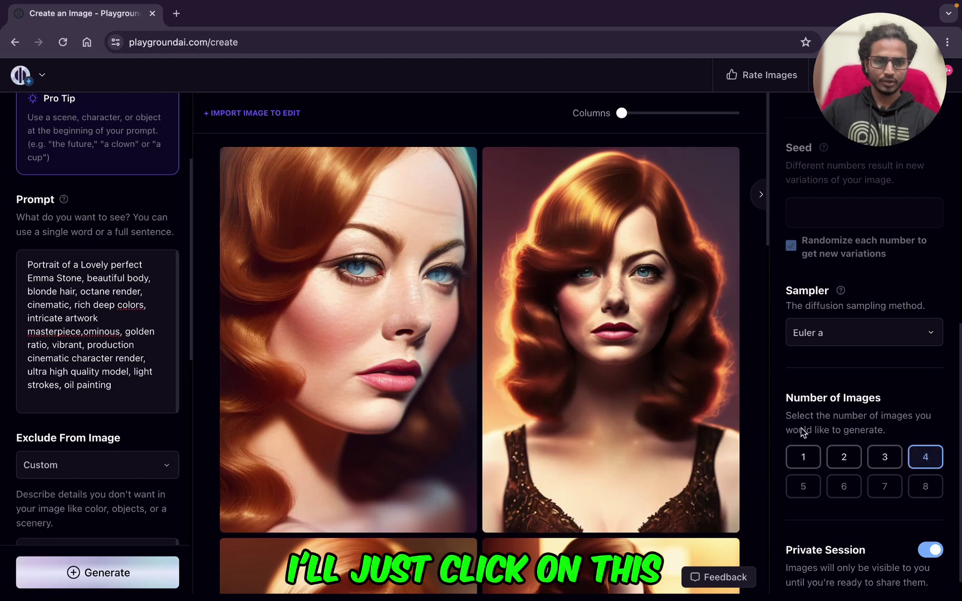
{"action": "left_click", "coordinate": [76, 574]}
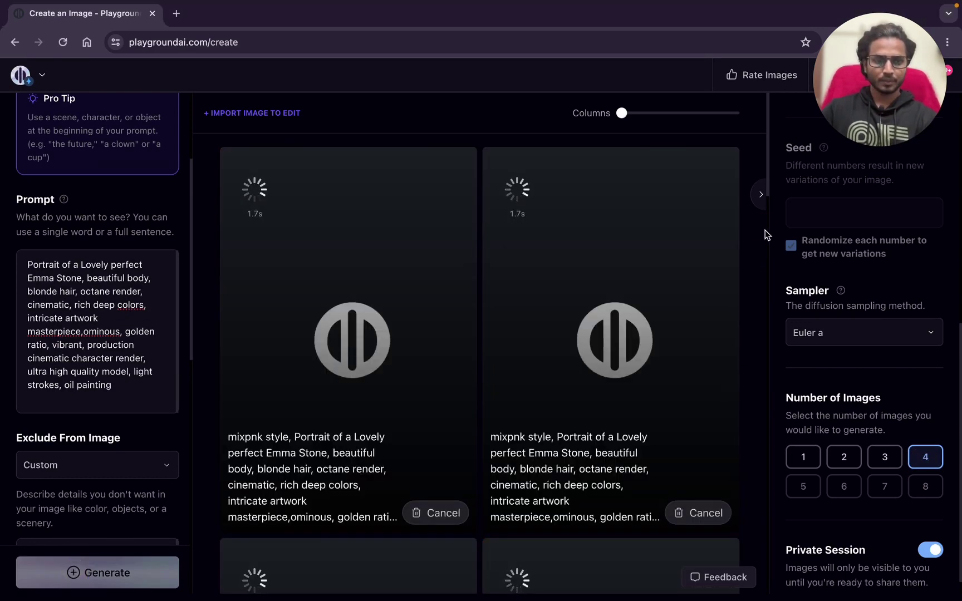
Enlarge the right-hand portrait for a closer look, then close it
{"action": "left_click", "coordinate": [766, 206]}
{"action": "scroll", "coordinate": [537, 428], "scroll_direction": "down", "scroll_amount": 5}
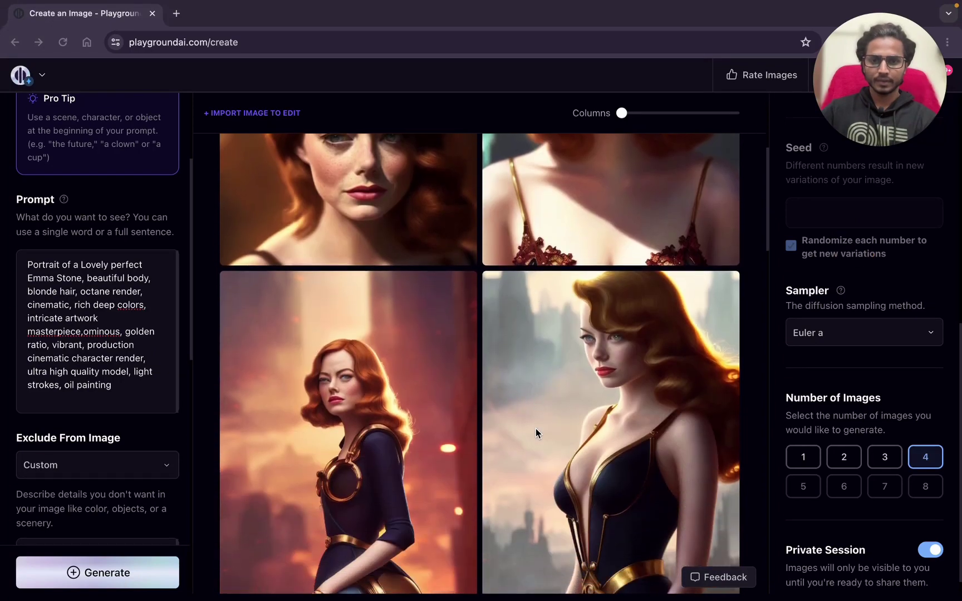
{"action": "scroll", "coordinate": [536, 429], "scroll_direction": "up", "scroll_amount": 5}
{"action": "scroll", "coordinate": [573, 368], "scroll_direction": "up", "scroll_amount": 1}
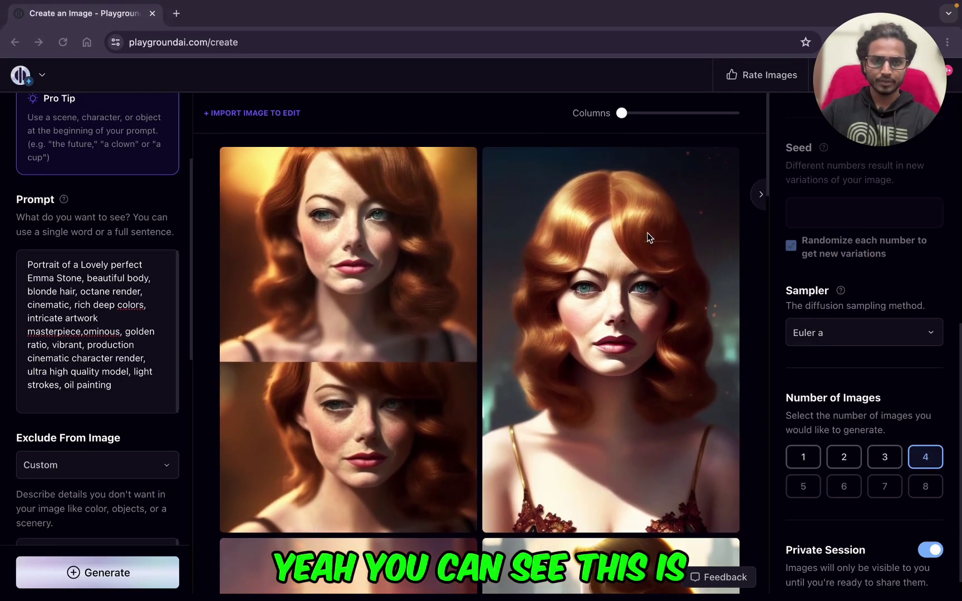
{"action": "left_click", "coordinate": [715, 171]}
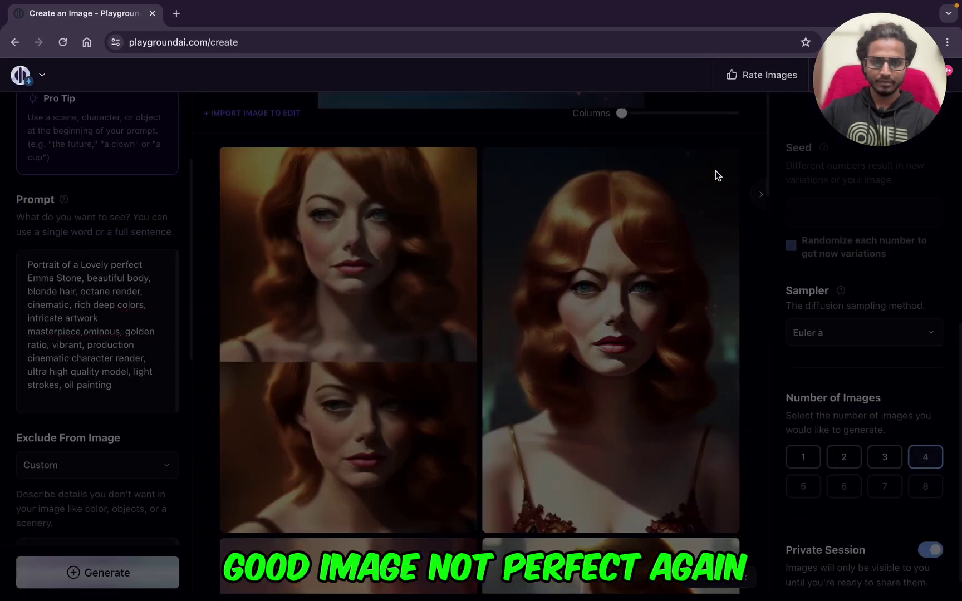
{"action": "left_click", "coordinate": [198, 387]}
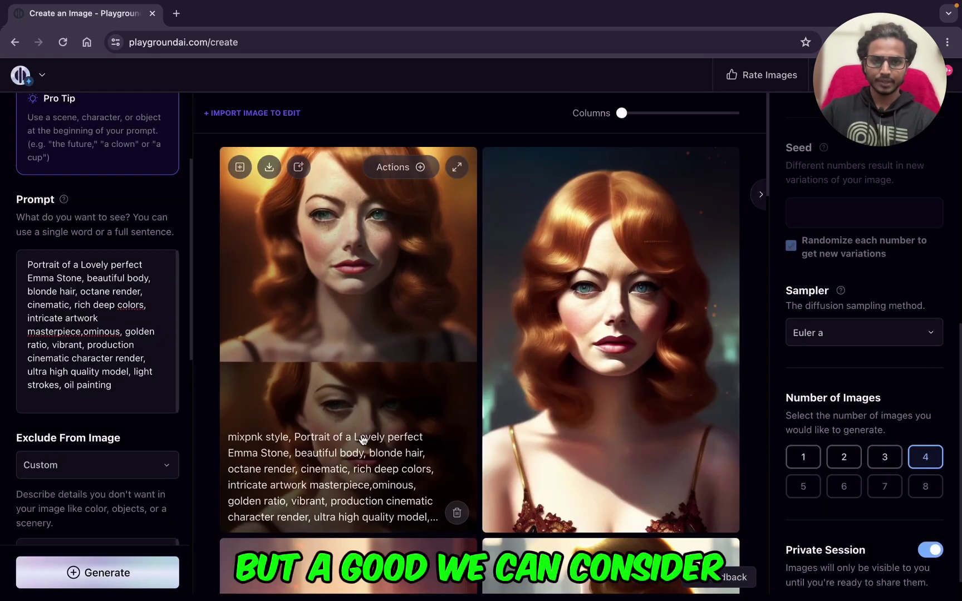
Enlarge the top-right portrait to inspect its face, then close it
{"action": "scroll", "coordinate": [595, 351], "scroll_direction": "down", "scroll_amount": 10}
{"action": "scroll", "coordinate": [429, 423], "scroll_direction": "down", "scroll_amount": 10}
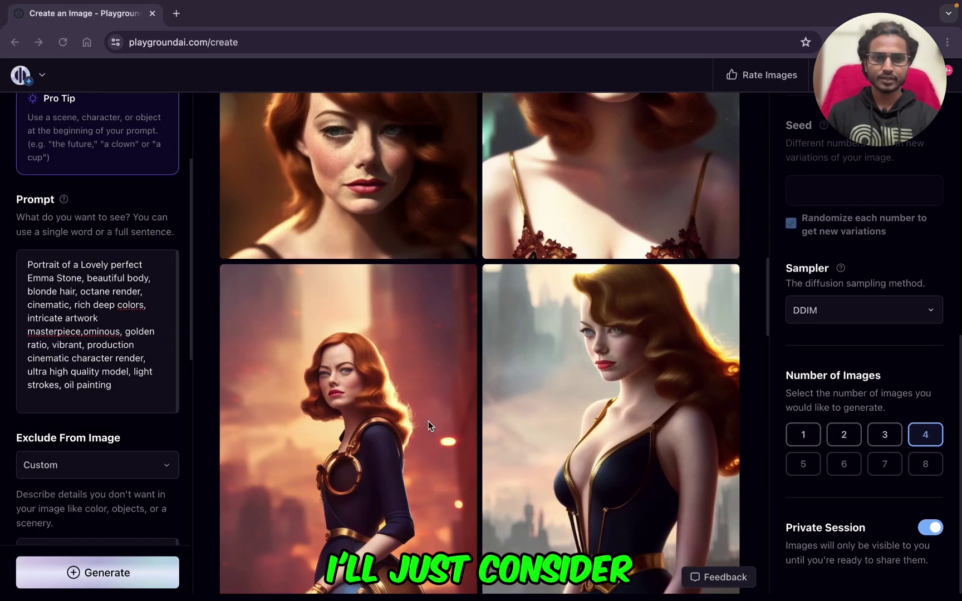
{"action": "scroll", "coordinate": [429, 423], "scroll_direction": "down", "scroll_amount": 5}
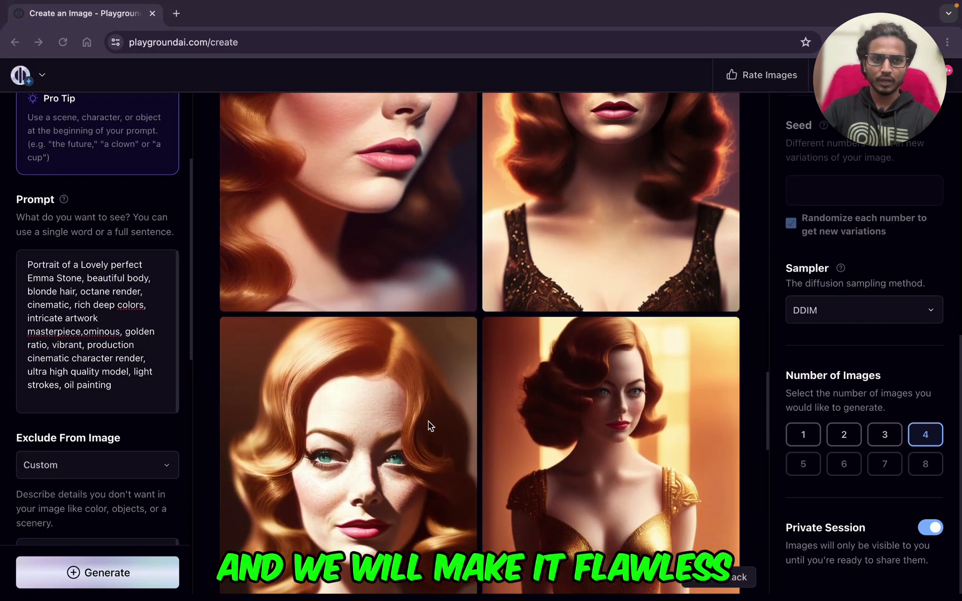
{"action": "scroll", "coordinate": [708, 160], "scroll_direction": "up", "scroll_amount": 6}
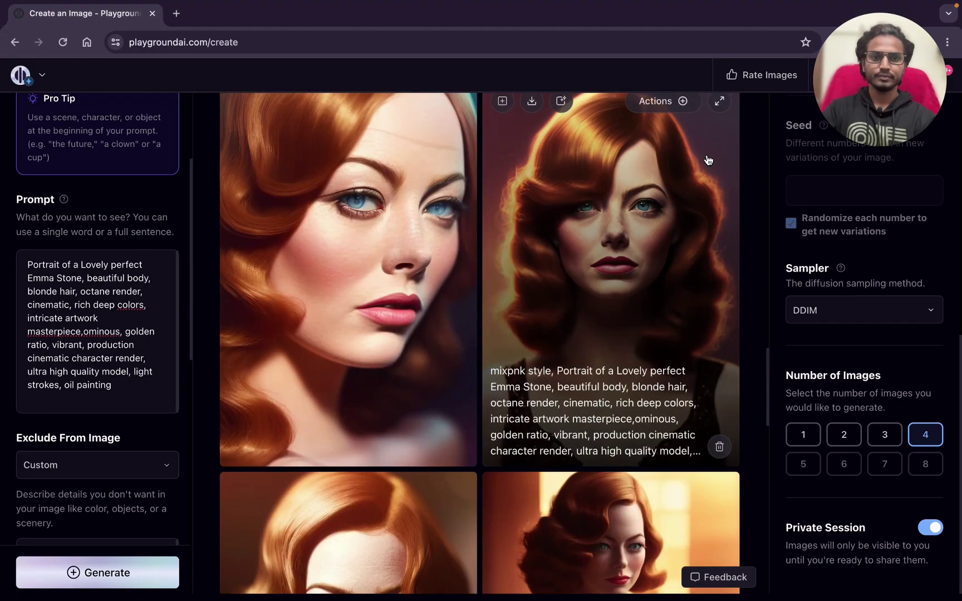
{"action": "left_click", "coordinate": [720, 102]}
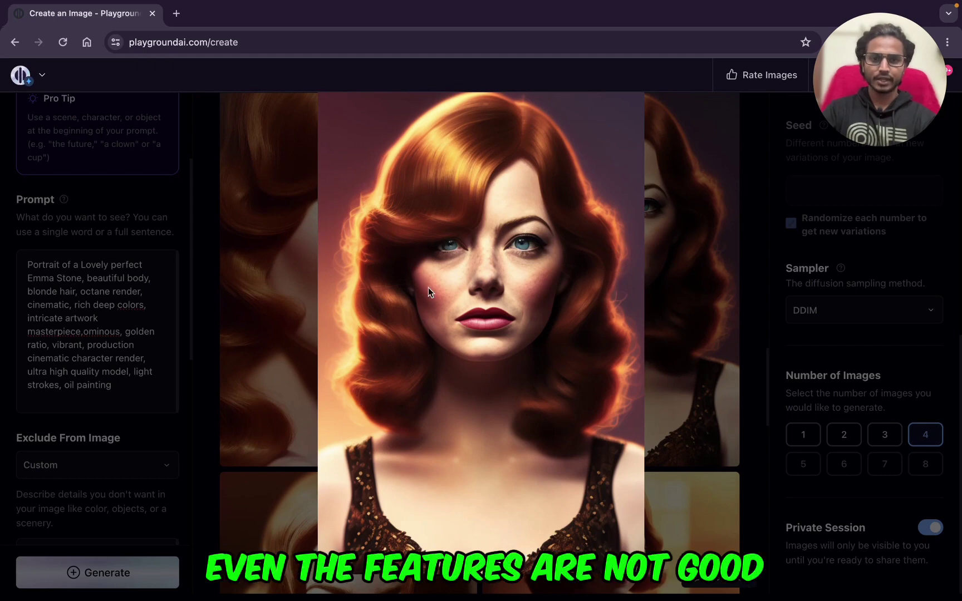
{"action": "left_click", "coordinate": [199, 416]}
Apply Face restoration to the chosen portrait, download the 1,748 KB PNG and open it
{"action": "mouse_move", "coordinate": [493, 272]}
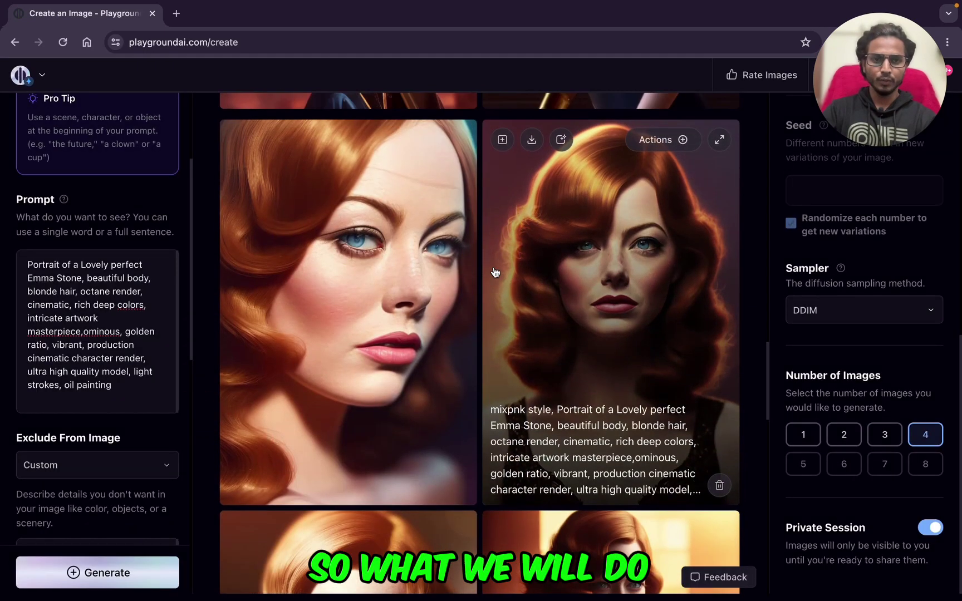
{"action": "left_click", "coordinate": [683, 142]}
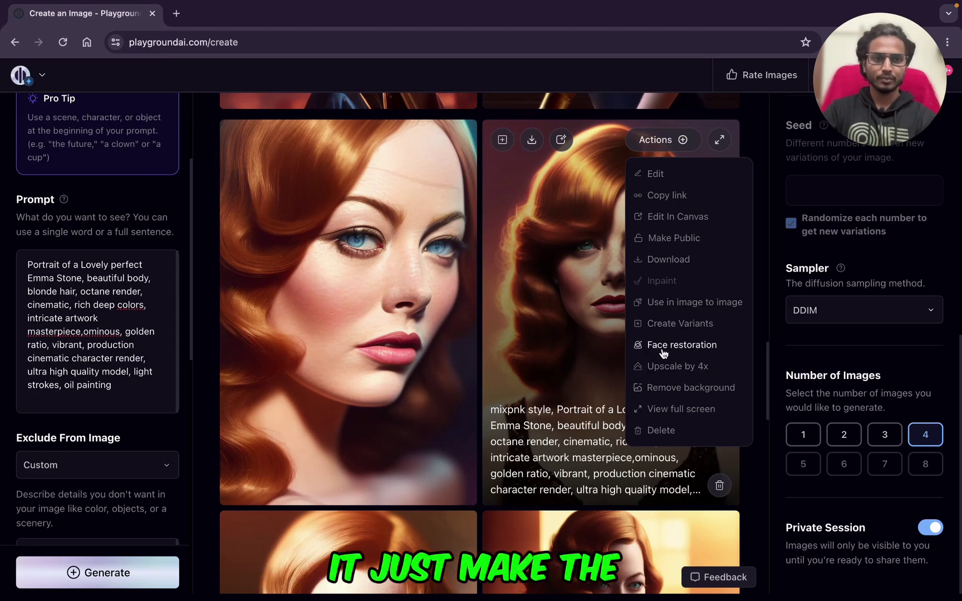
{"action": "left_click", "coordinate": [682, 344]}
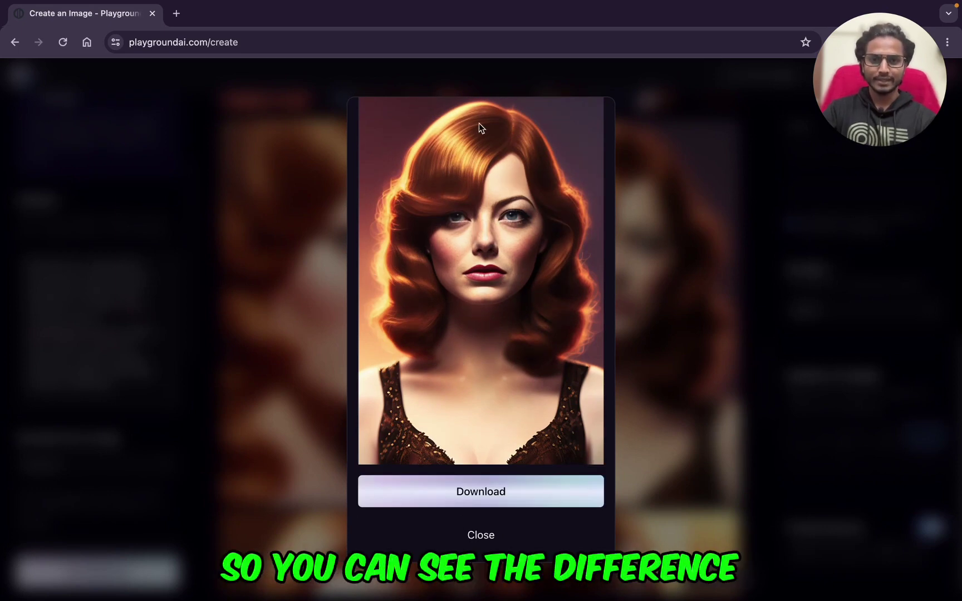
{"action": "left_click", "coordinate": [455, 495]}
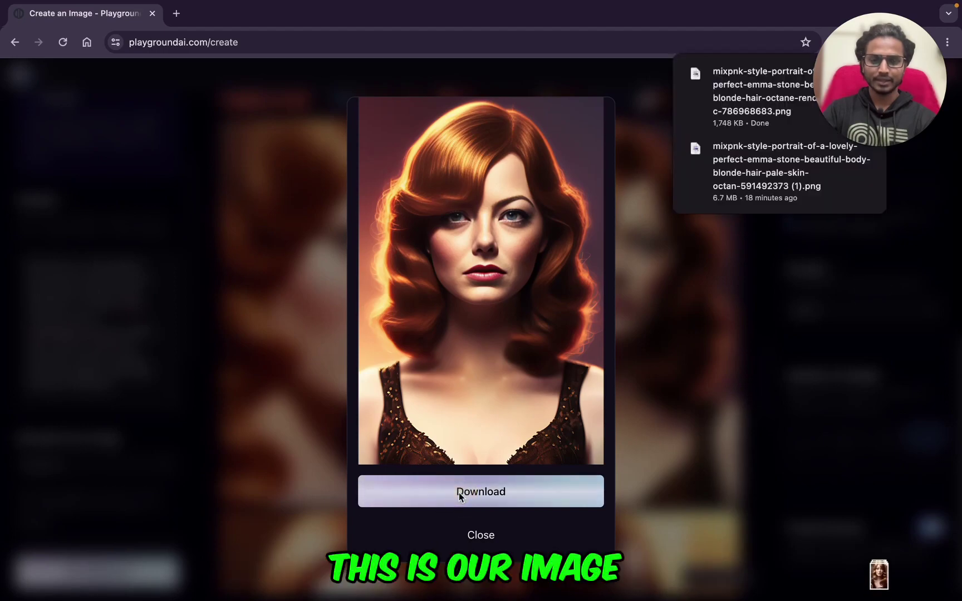
{"action": "left_click", "coordinate": [753, 78]}
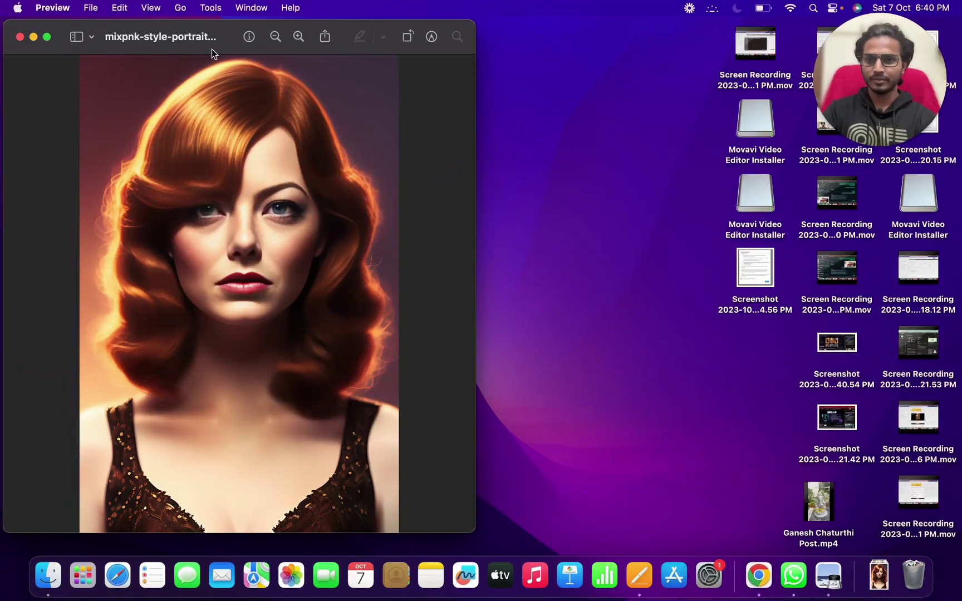
View the restored portrait full screen in Preview, then return to the browser
{"action": "left_click", "coordinate": [46, 37]}
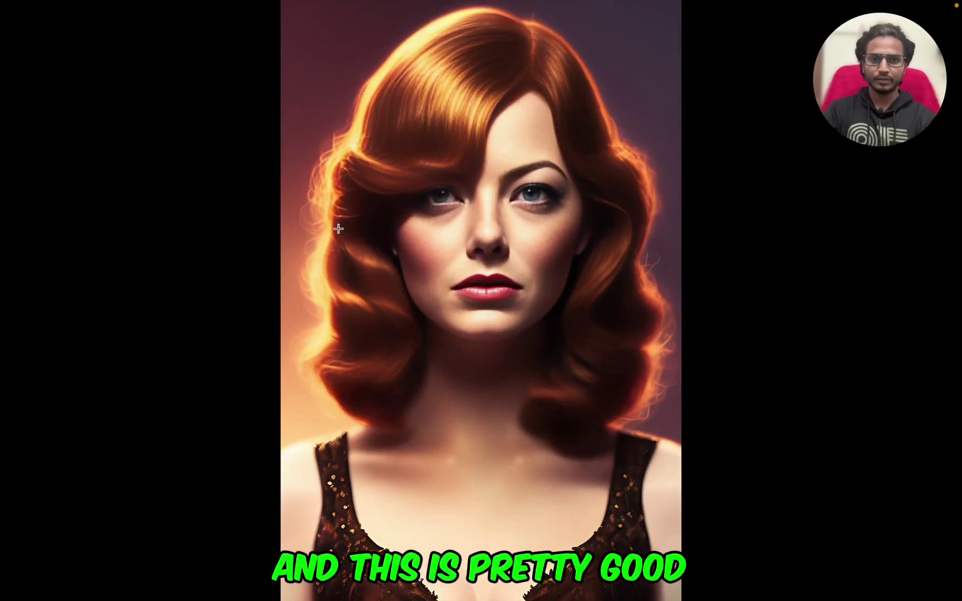
{"action": "mouse_move", "coordinate": [308, 4]}
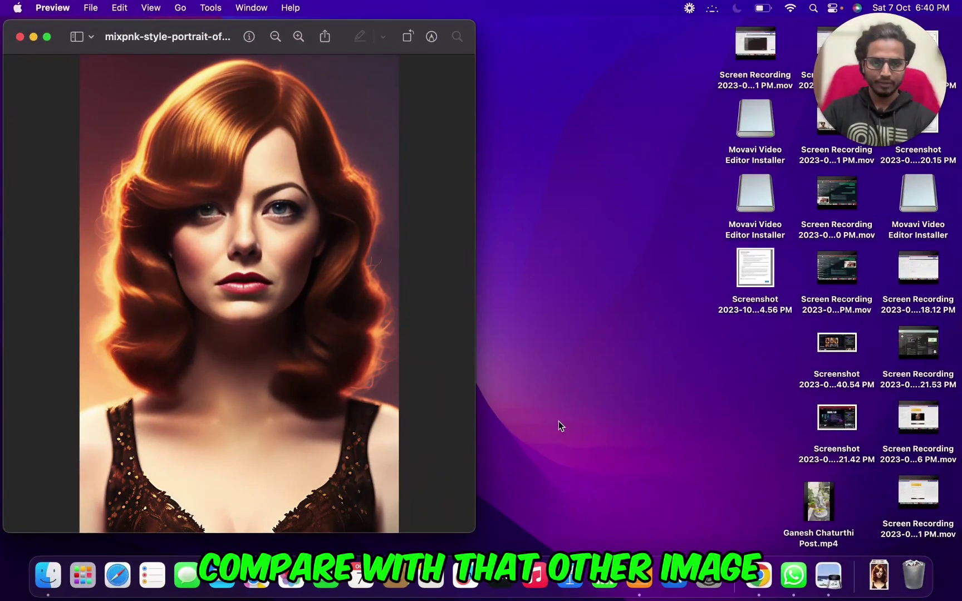
{"action": "key", "text": "ctrl+Right"}
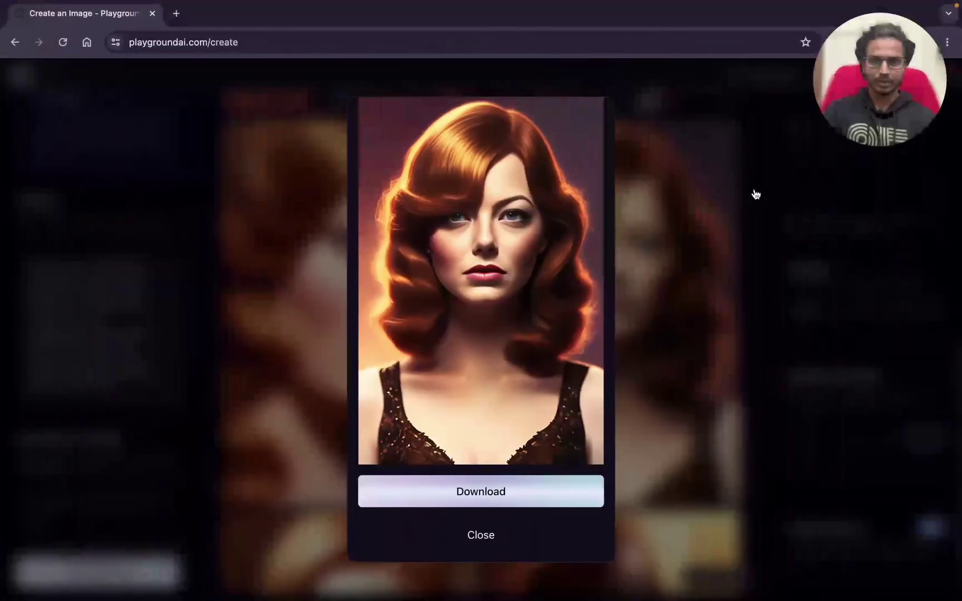
{"action": "left_click", "coordinate": [470, 535]}
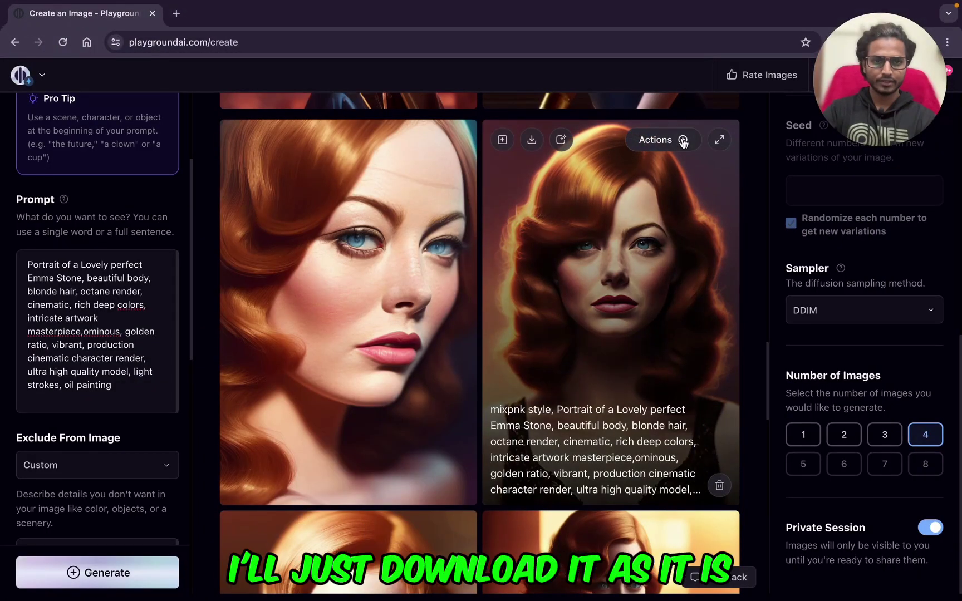
Download the second portrait and bring it forward in Preview for comparison
{"action": "left_click", "coordinate": [681, 139]}
{"action": "left_click", "coordinate": [662, 260]}
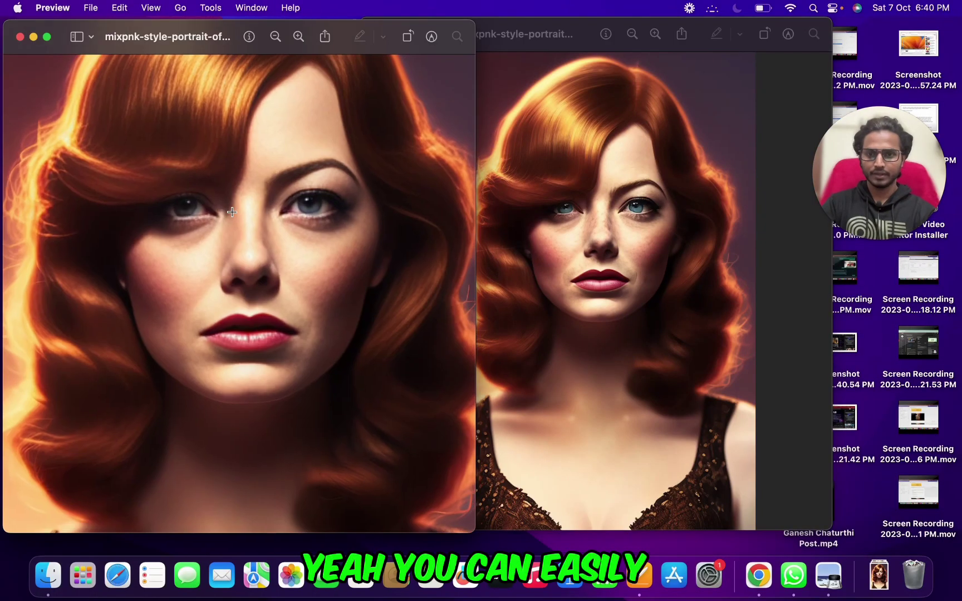
{"action": "left_click", "coordinate": [589, 248]}
{"action": "scroll", "coordinate": [590, 248], "scroll_direction": "up", "scroll_amount": 5}
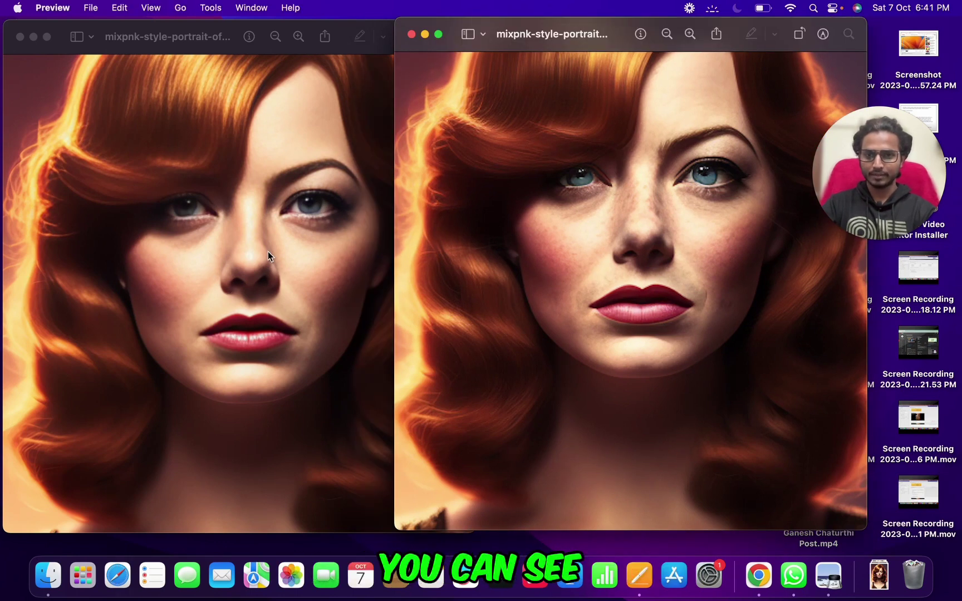
Close the newer Preview window and review the right-hand portrait in Playground AI
{"action": "left_click", "coordinate": [411, 35]}
{"action": "left_click", "coordinate": [759, 575]}
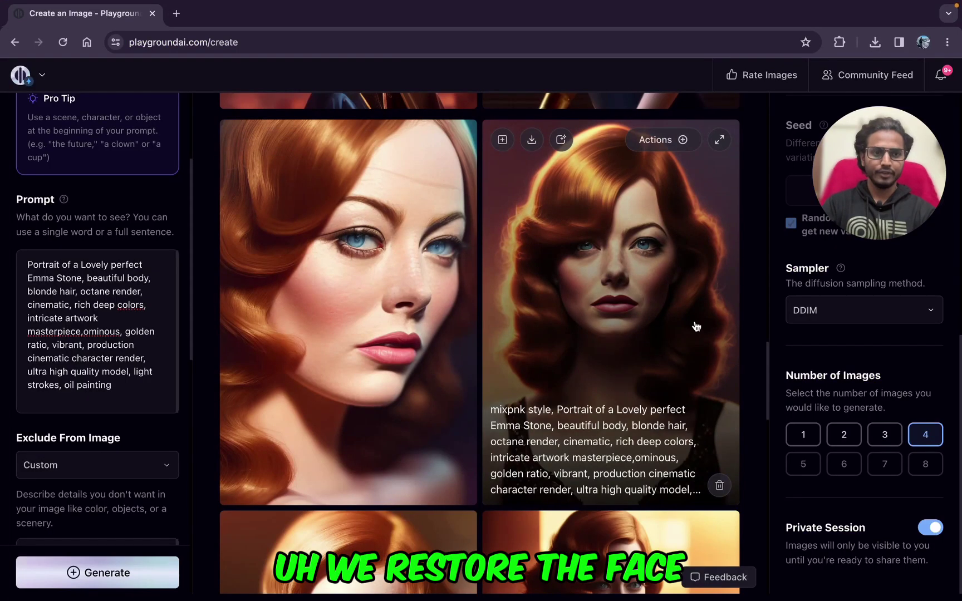
{"action": "left_click", "coordinate": [501, 430]}
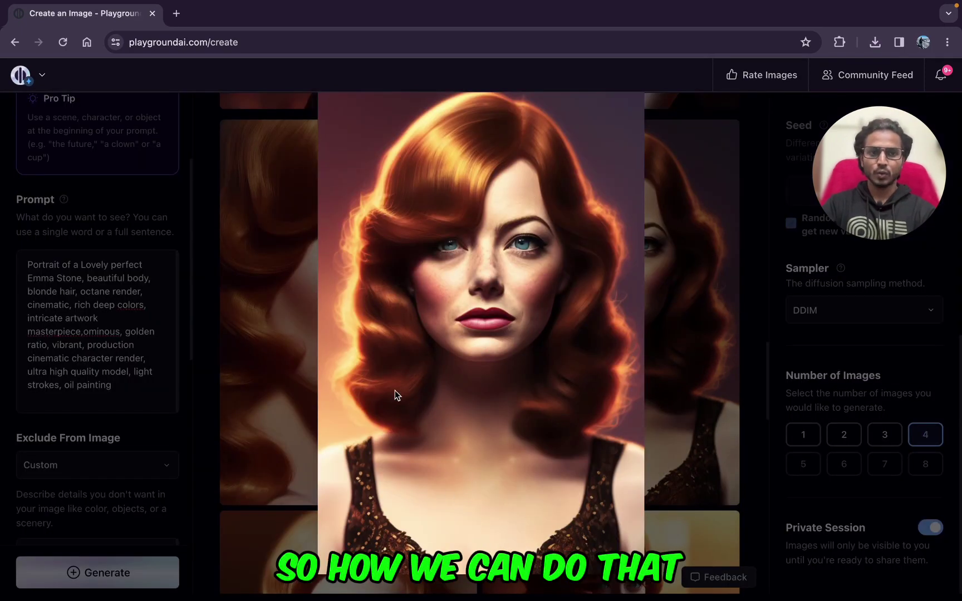
{"action": "left_click", "coordinate": [812, 293]}
Load the red-haired portrait as the Image to Image reference at strength 95 and generate
{"action": "scroll", "coordinate": [112, 279], "scroll_direction": "down", "scroll_amount": 10}
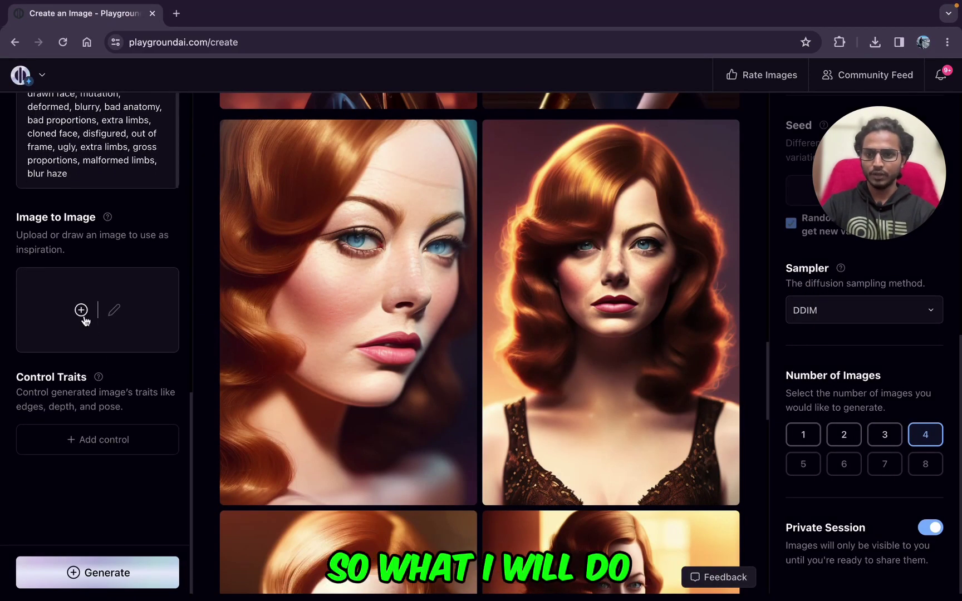
{"action": "left_click", "coordinate": [81, 311]}
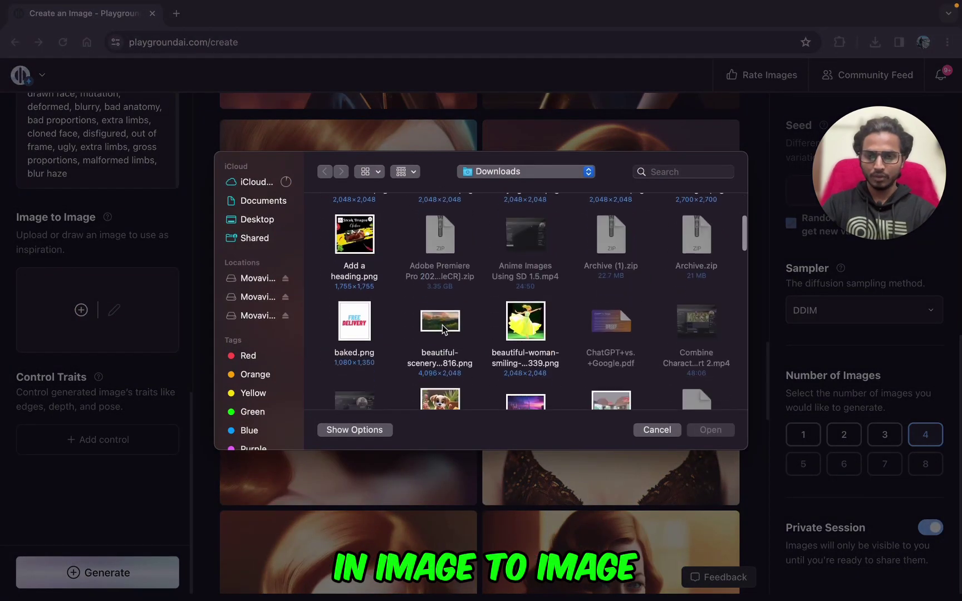
{"action": "double_click", "coordinate": [543, 323]}
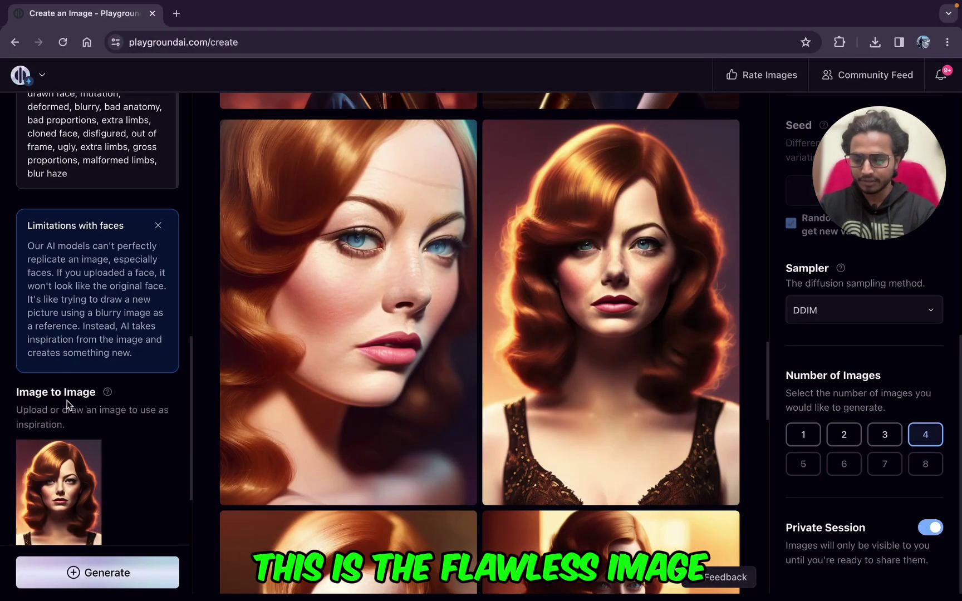
{"action": "scroll", "coordinate": [67, 401], "scroll_direction": "down", "scroll_amount": 3}
{"action": "double_click", "coordinate": [165, 427]}
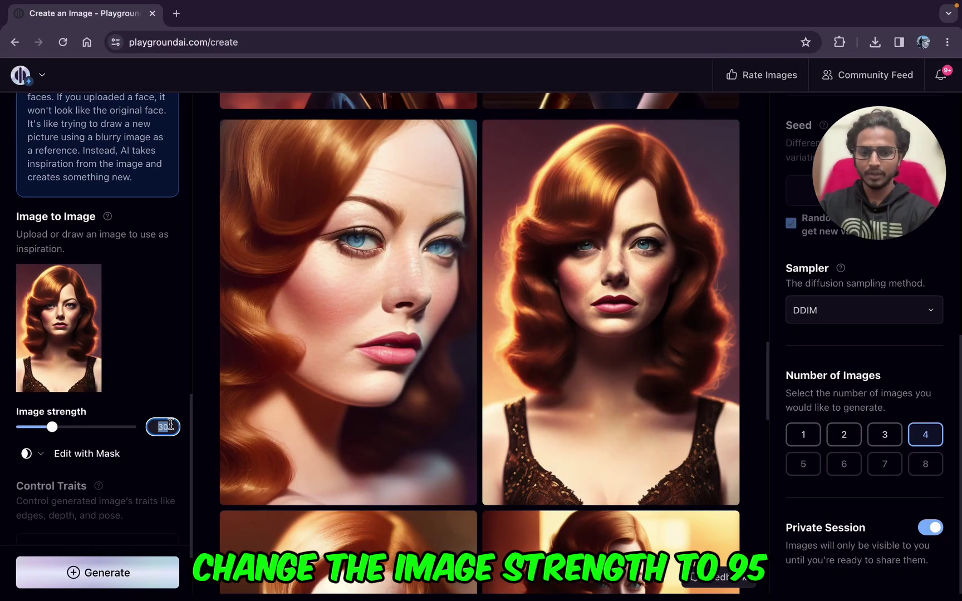
{"action": "type", "text": "95"}
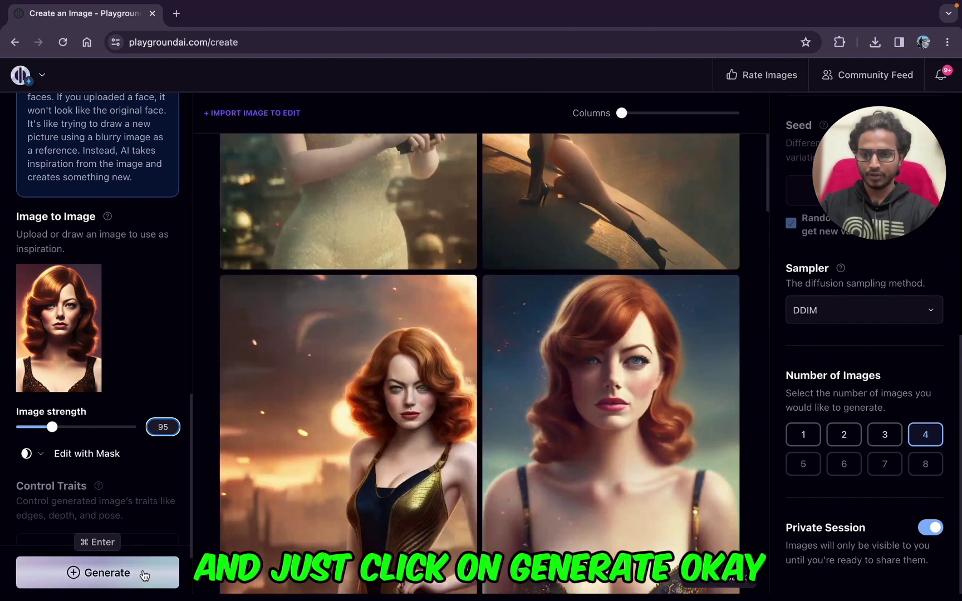
{"action": "left_click", "coordinate": [122, 574]}
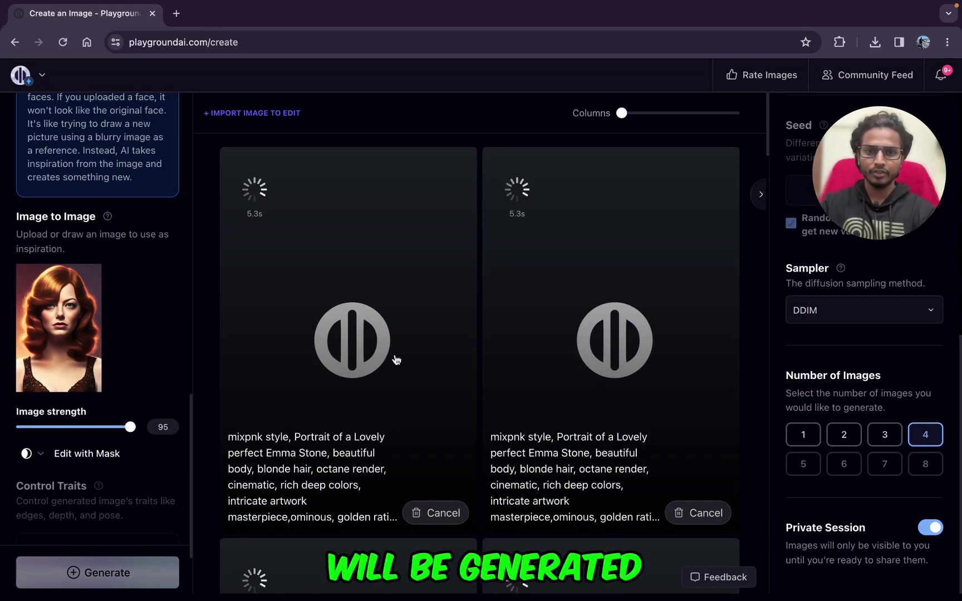
Upscale a chosen result by 4x, download it and open the PNG in Preview
{"action": "scroll", "coordinate": [493, 395], "scroll_direction": "down", "scroll_amount": 5}
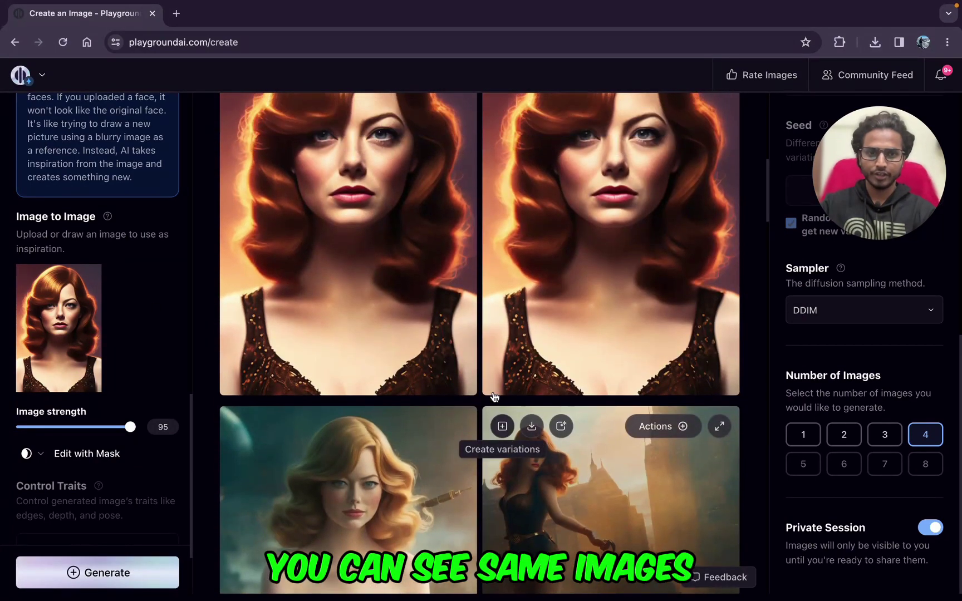
{"action": "scroll", "coordinate": [485, 446], "scroll_direction": "down", "scroll_amount": 4}
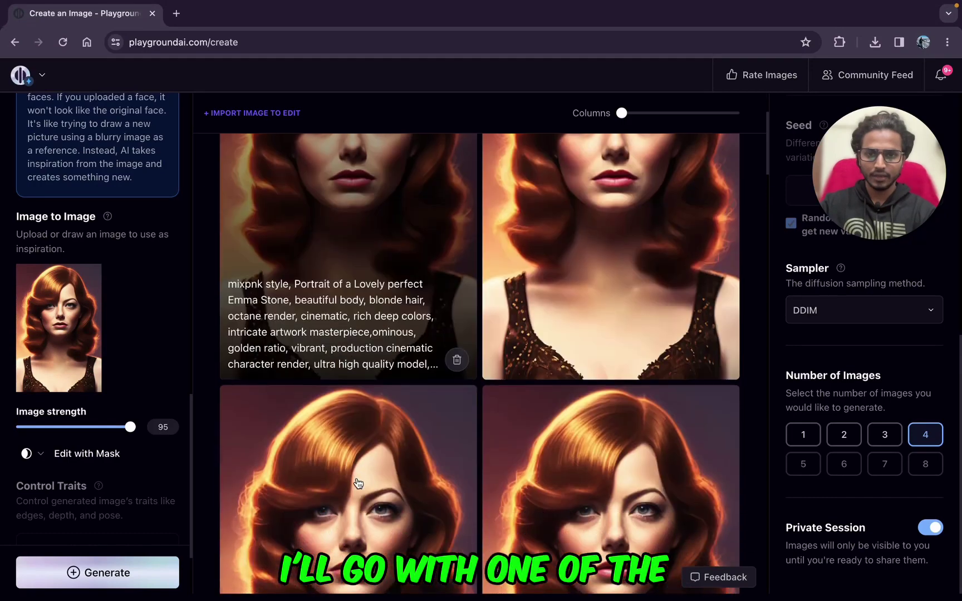
{"action": "scroll", "coordinate": [475, 453], "scroll_direction": "down", "scroll_amount": 4}
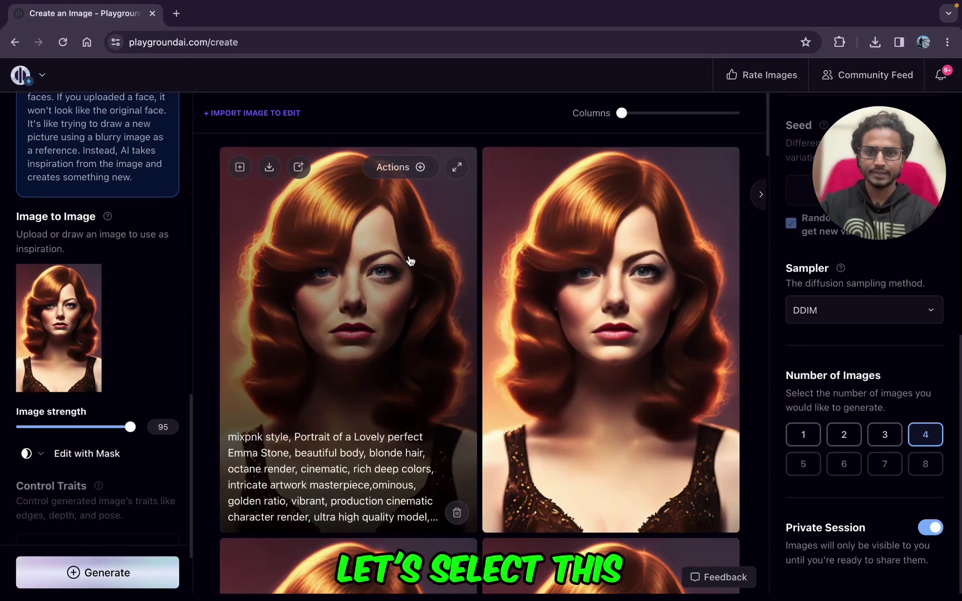
{"action": "left_click", "coordinate": [421, 167]}
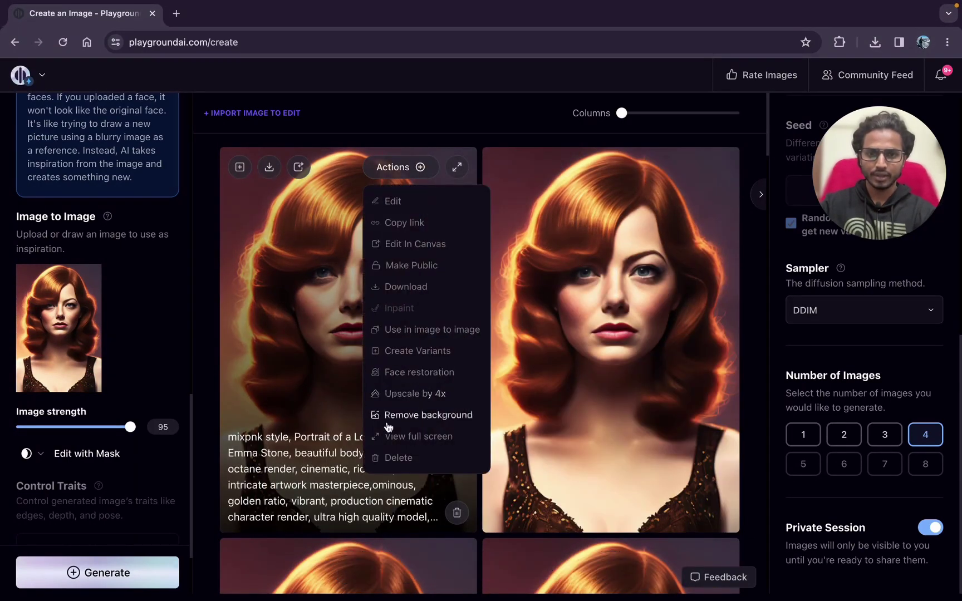
{"action": "left_click", "coordinate": [407, 395]}
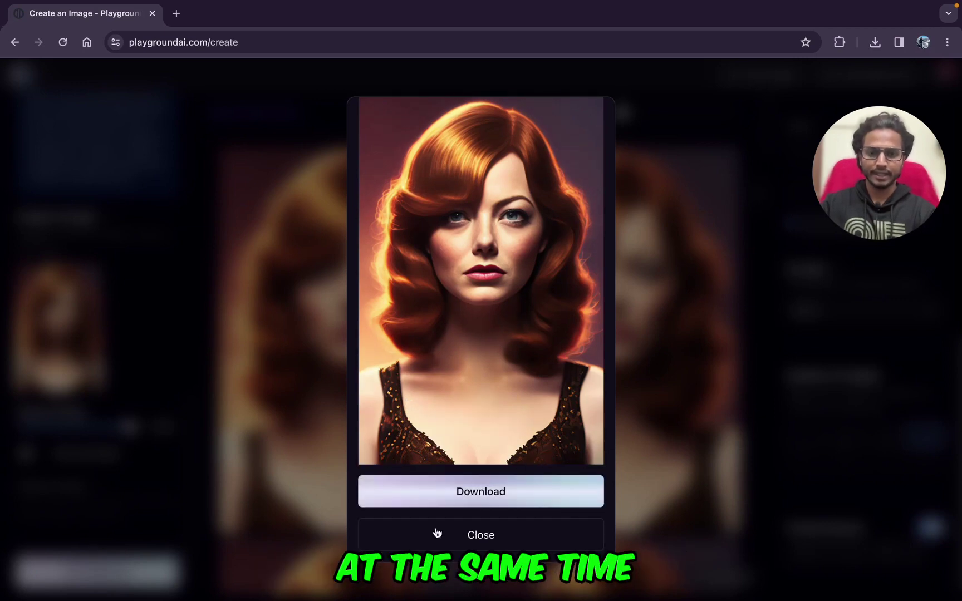
{"action": "left_click", "coordinate": [479, 492]}
{"action": "left_click", "coordinate": [752, 89]}
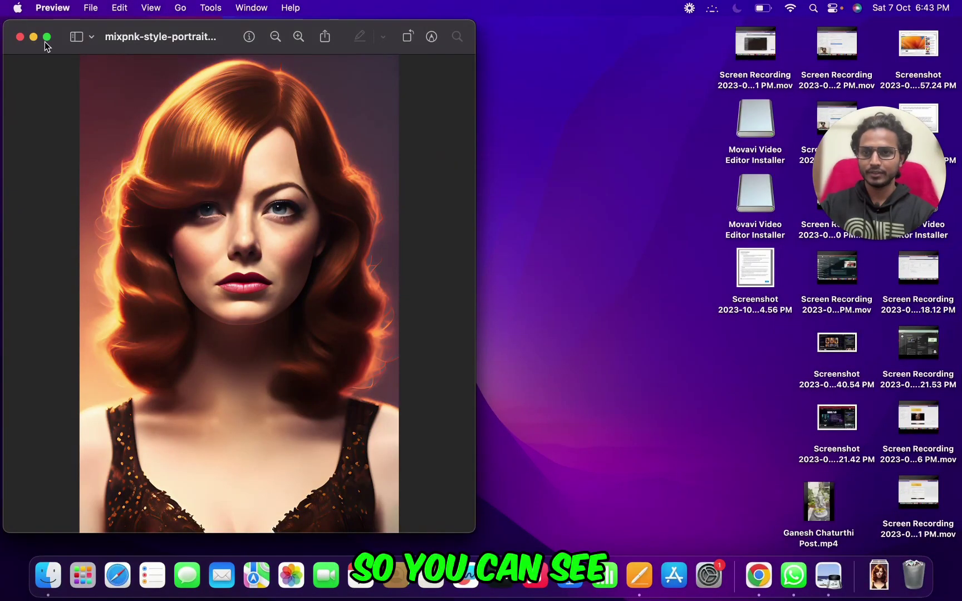
View the upscaled portrait full screen, then place the earlier portrait beside it
{"action": "left_click", "coordinate": [47, 37]}
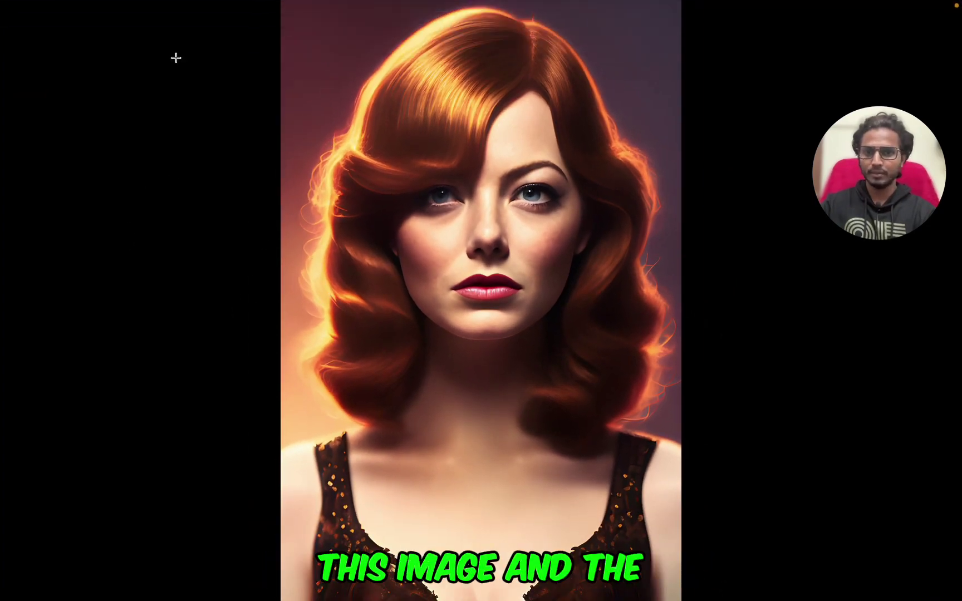
{"action": "key", "text": "Escape"}
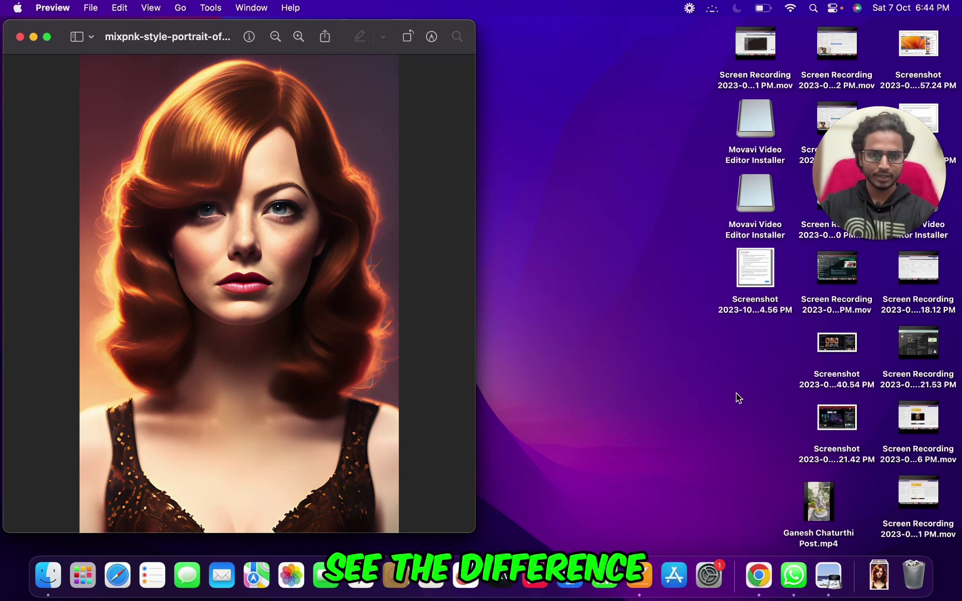
{"action": "left_click", "coordinate": [879, 575]}
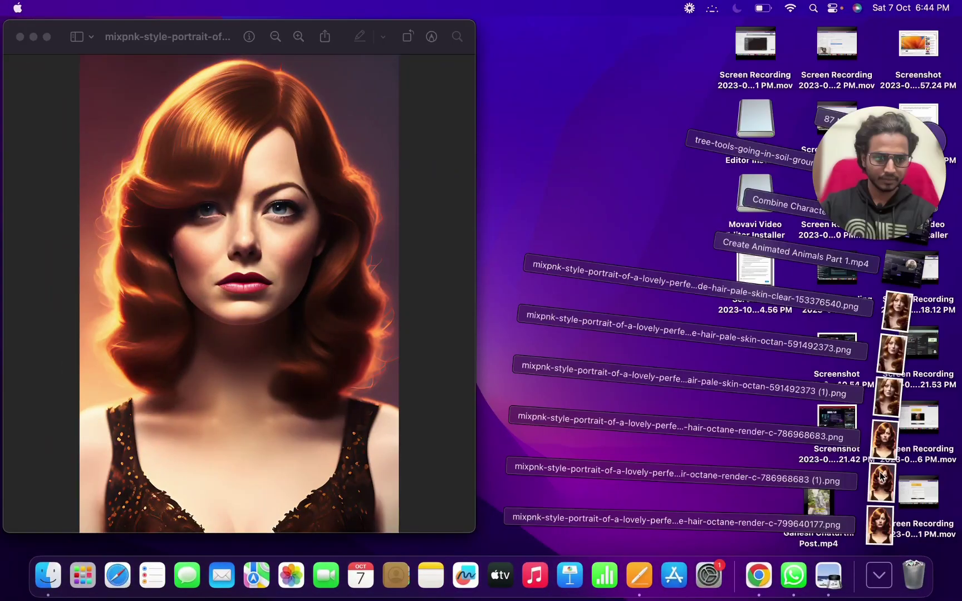
{"action": "left_click", "coordinate": [888, 442]}
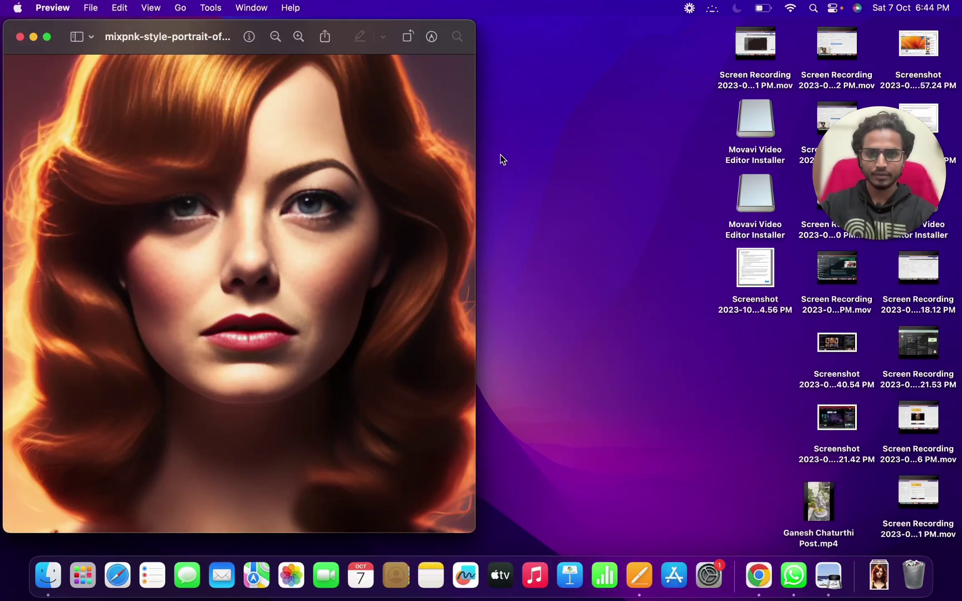
{"action": "left_click_drag", "start_coordinate": [133, 34], "coordinate": [544, 30]}
{"action": "left_click", "coordinate": [551, 278]}
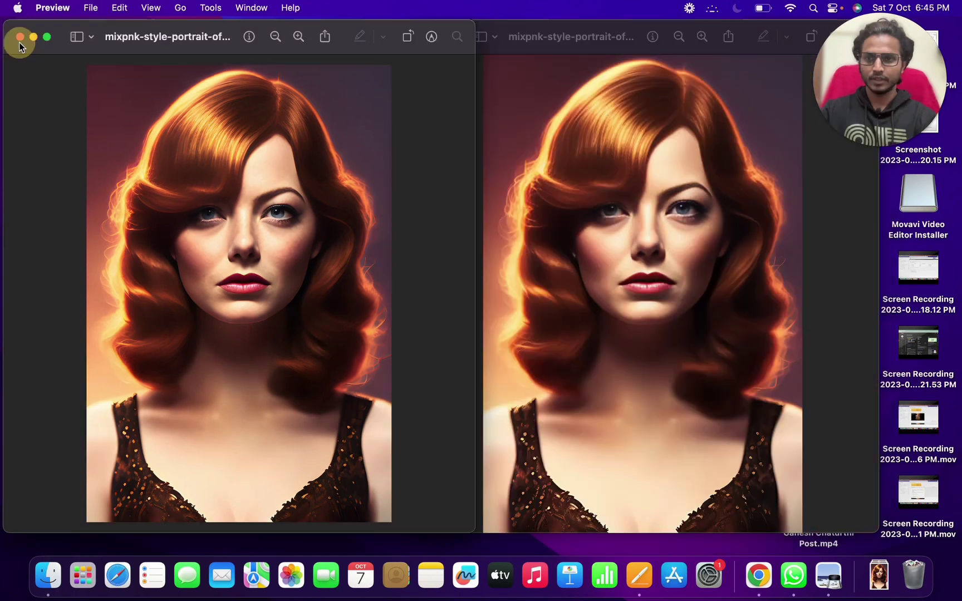
Close both Preview windows and return to Playground AI's generated portraits
{"action": "left_click", "coordinate": [19, 36]}
{"action": "left_click", "coordinate": [423, 37]}
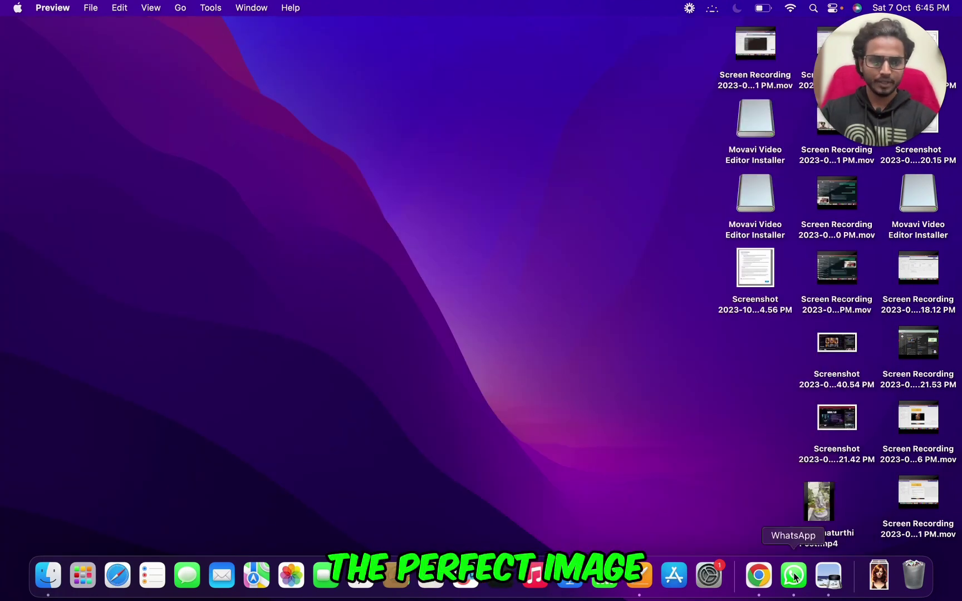
{"action": "left_click", "coordinate": [759, 575]}
{"action": "scroll", "coordinate": [503, 386], "scroll_direction": "down", "scroll_amount": 10}
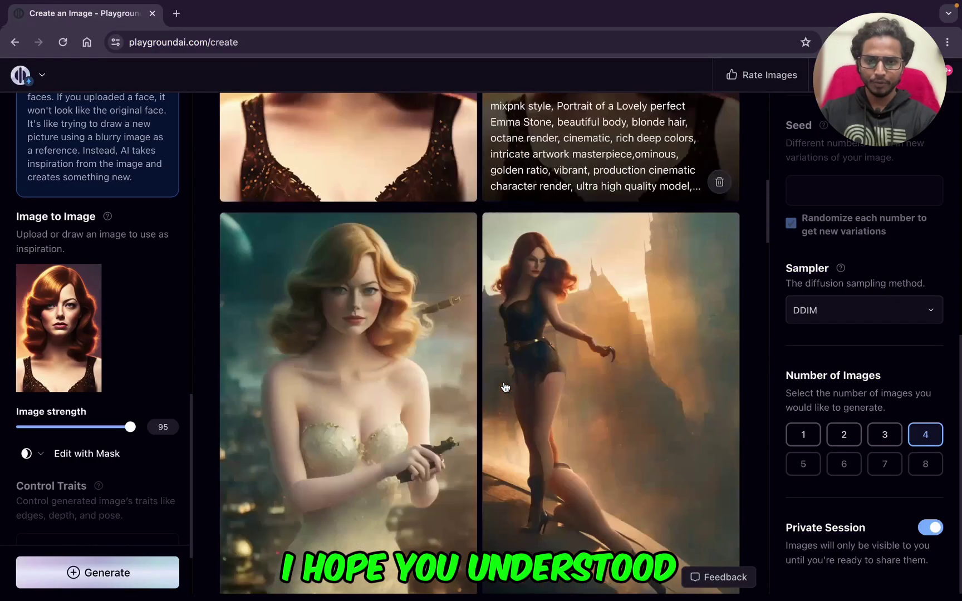
{"action": "scroll", "coordinate": [471, 438], "scroll_direction": "down", "scroll_amount": 4}
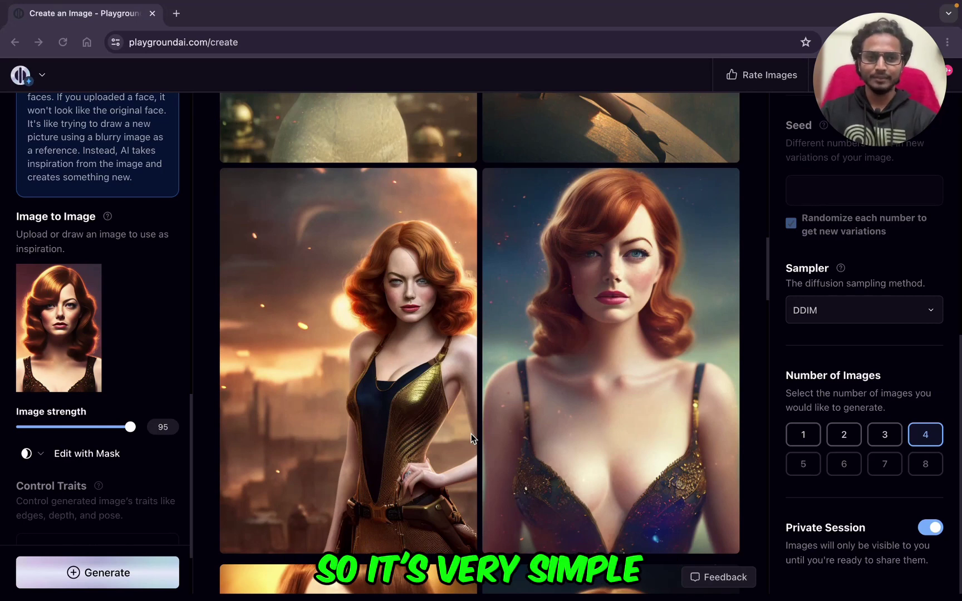